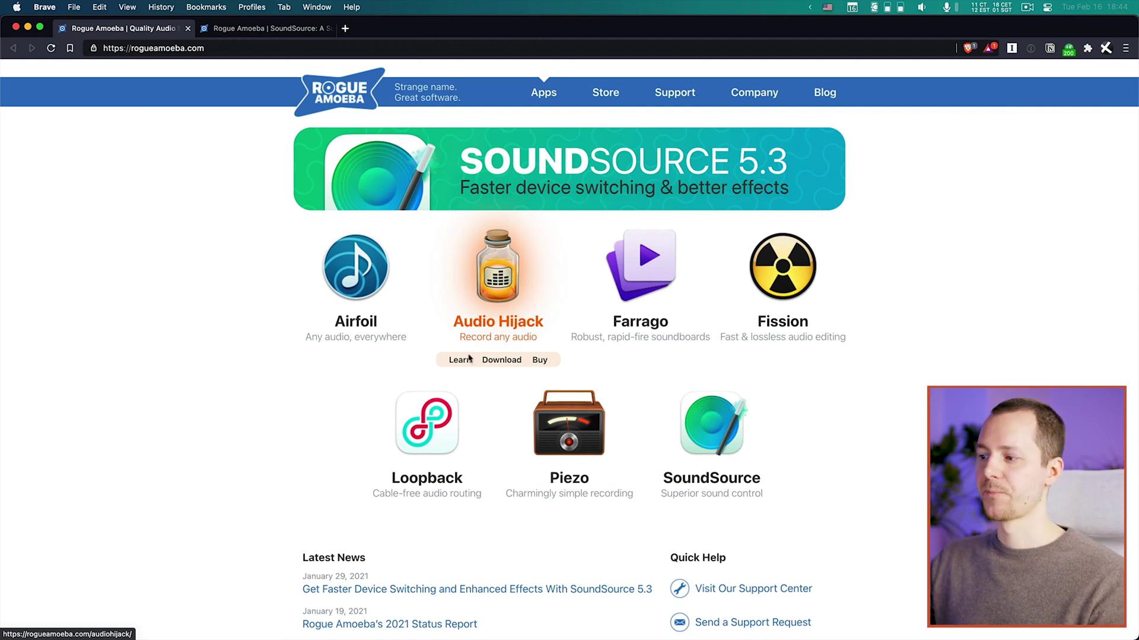
Open the SoundSource product page on the Rogue Amoeba website and look over the app's panel and feature descriptions
mouse_move(432, 436)
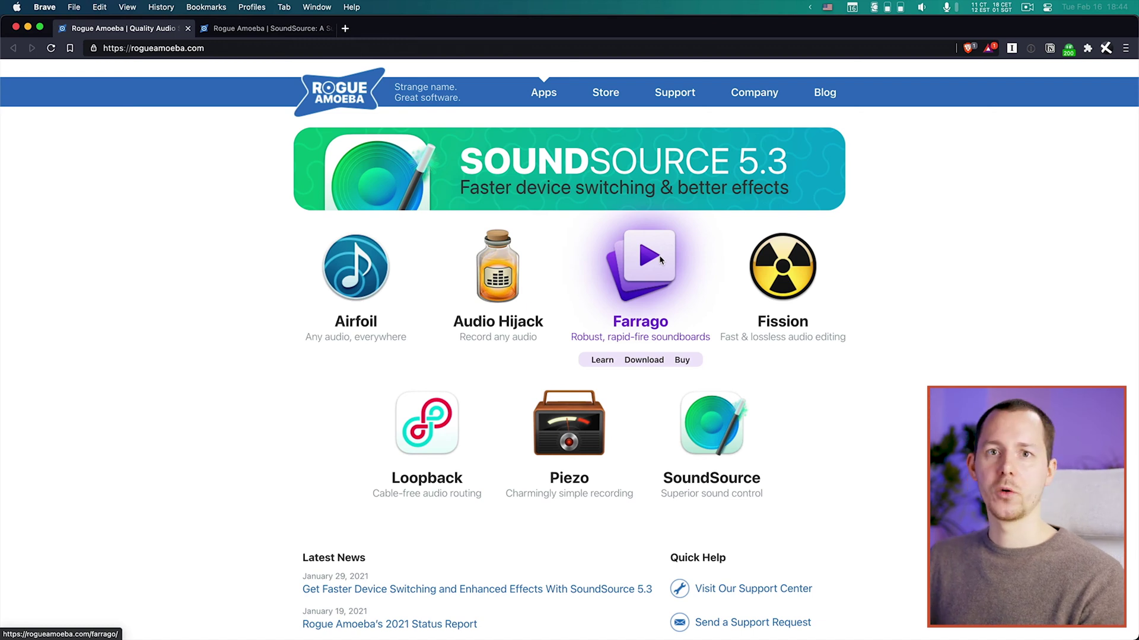
left_click(765, 478)
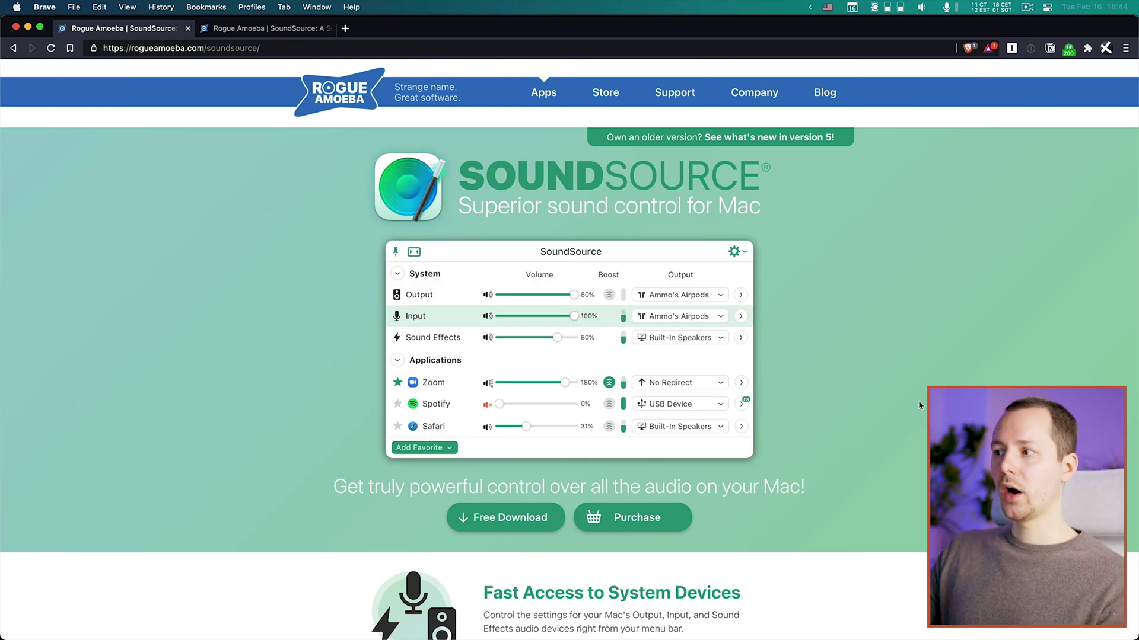
left_click(921, 8)
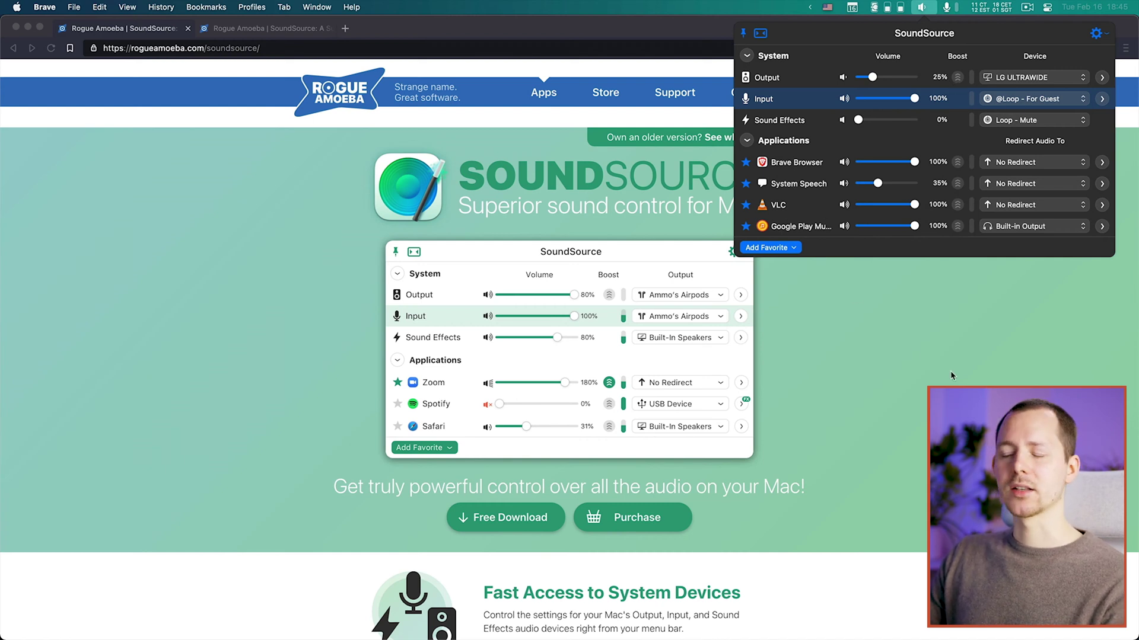
left_click(975, 264)
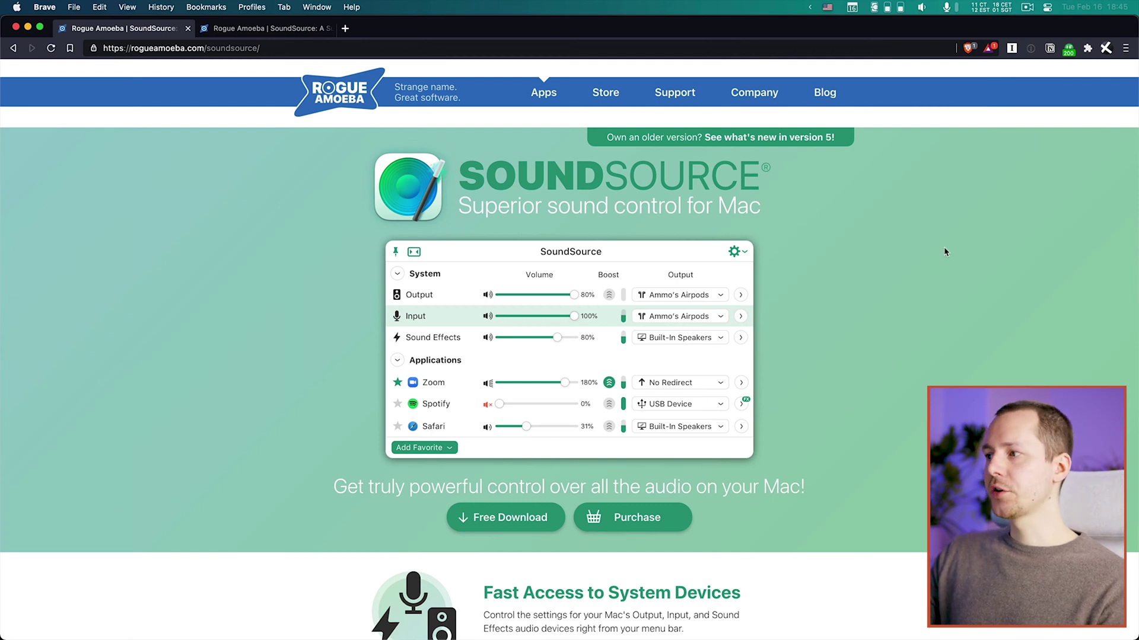
scroll(944, 249, "down", 10)
scroll(945, 251, "down", 5)
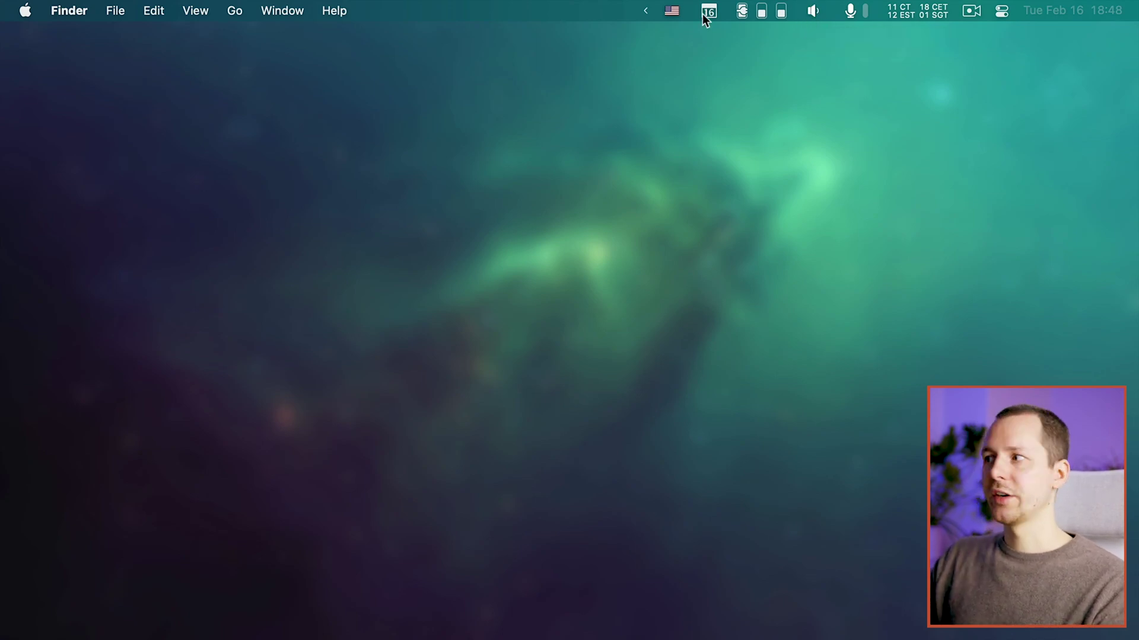
Reveal the hidden menu bar icons and collapse them again
left_click(642, 13)
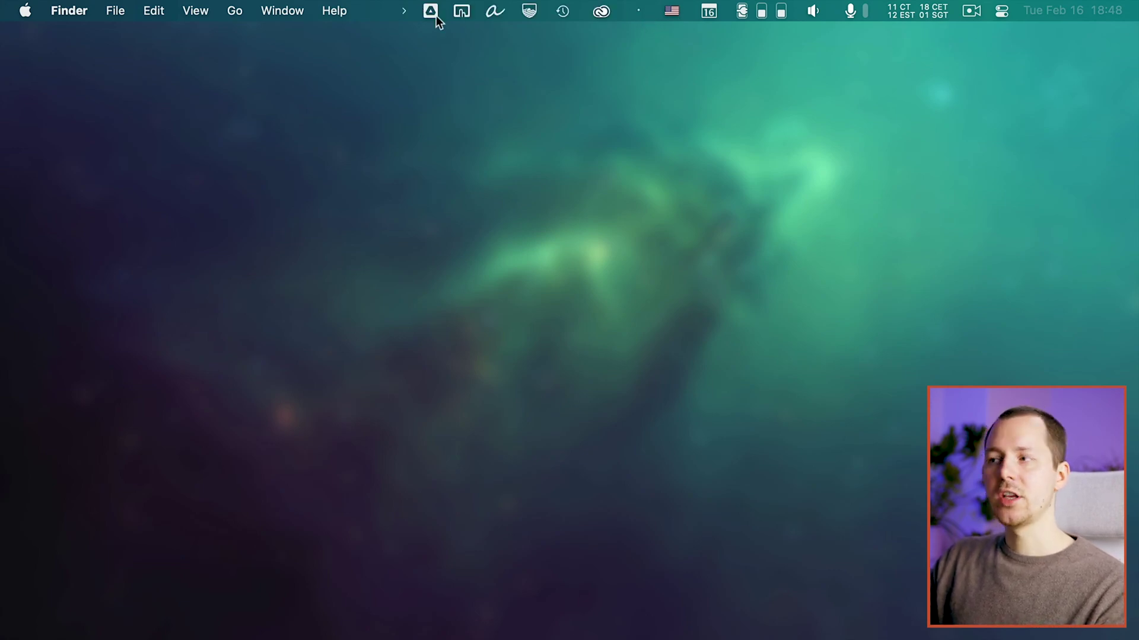
left_click(403, 12)
left_click(648, 12)
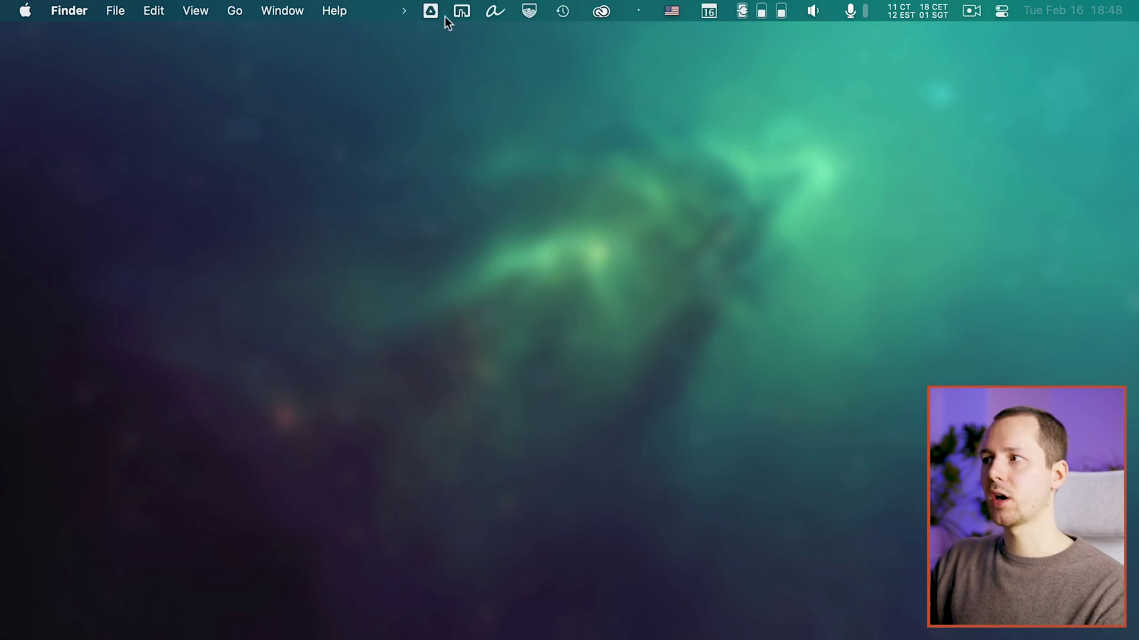
left_click(404, 11)
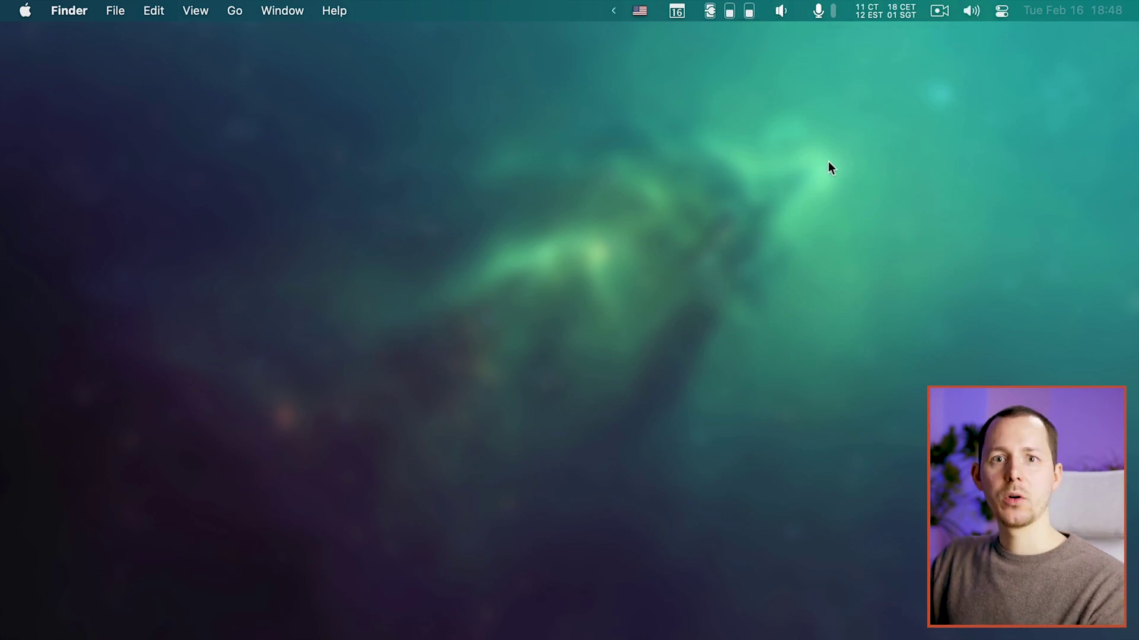
Examine the output and input devices offered in the built-in macOS sound menu
left_click(972, 13)
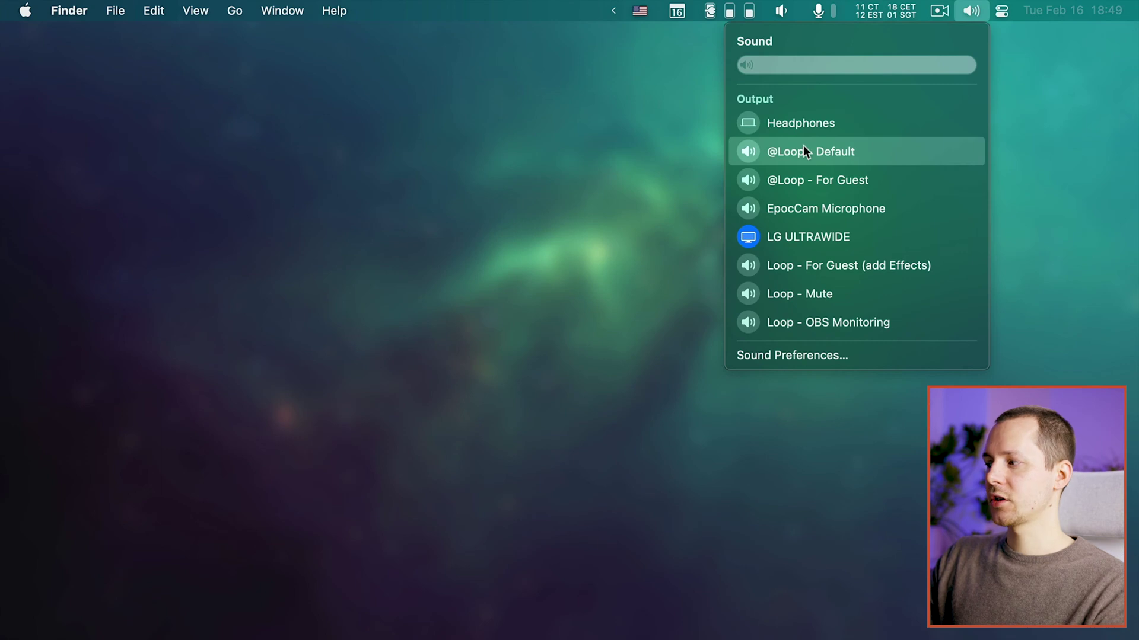
left_click(820, 240)
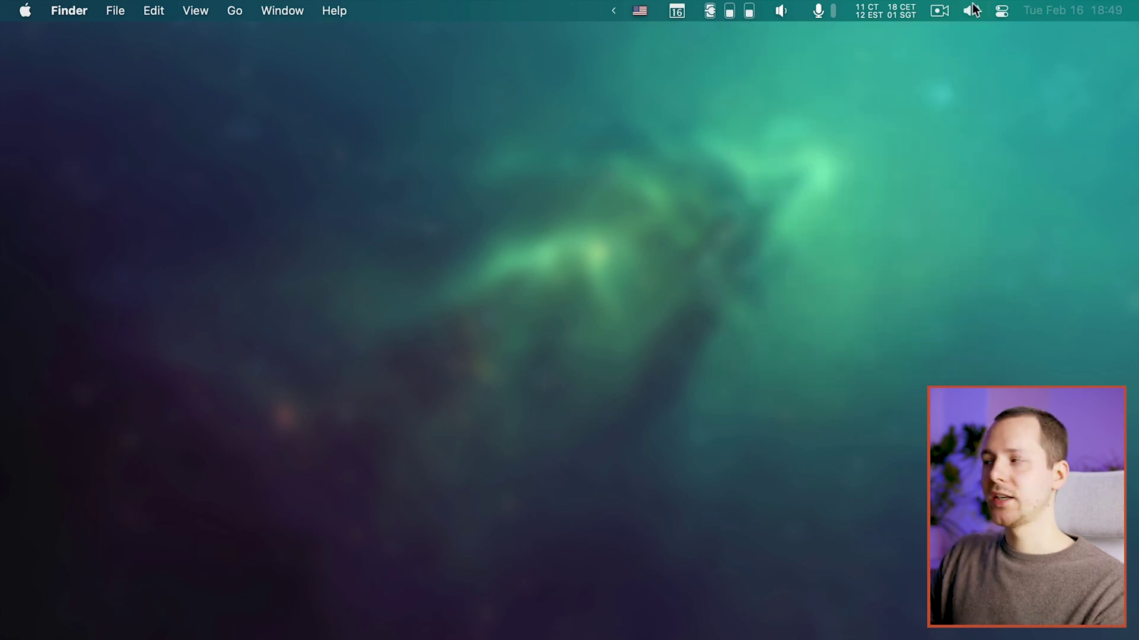
left_click(971, 10)
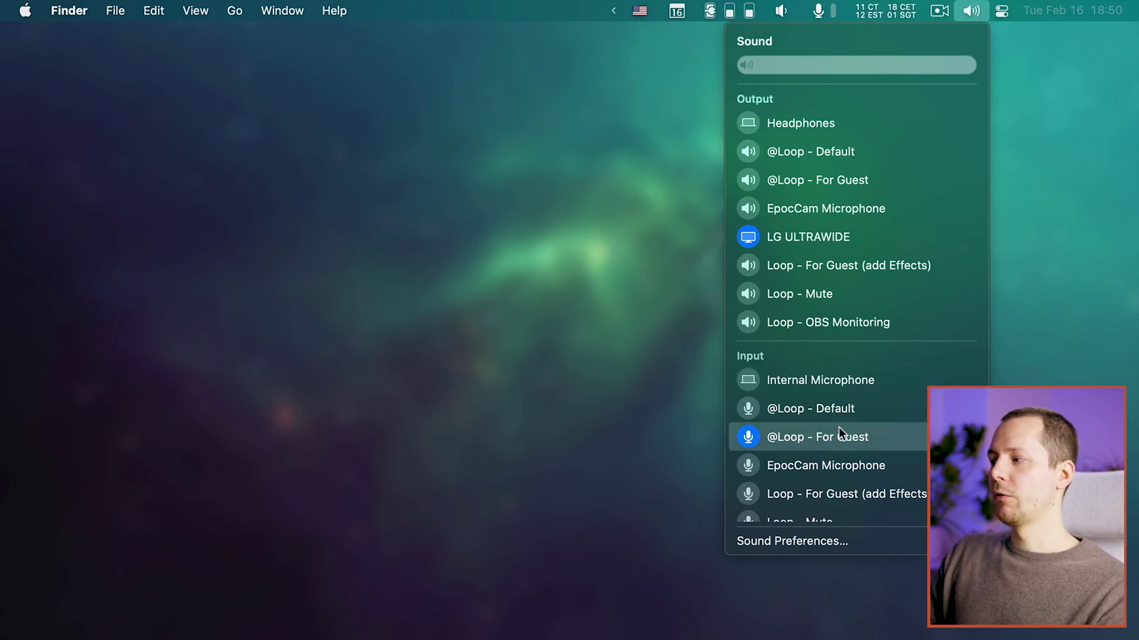
scroll(838, 429, "down", 5)
scroll(805, 338, "up", 4)
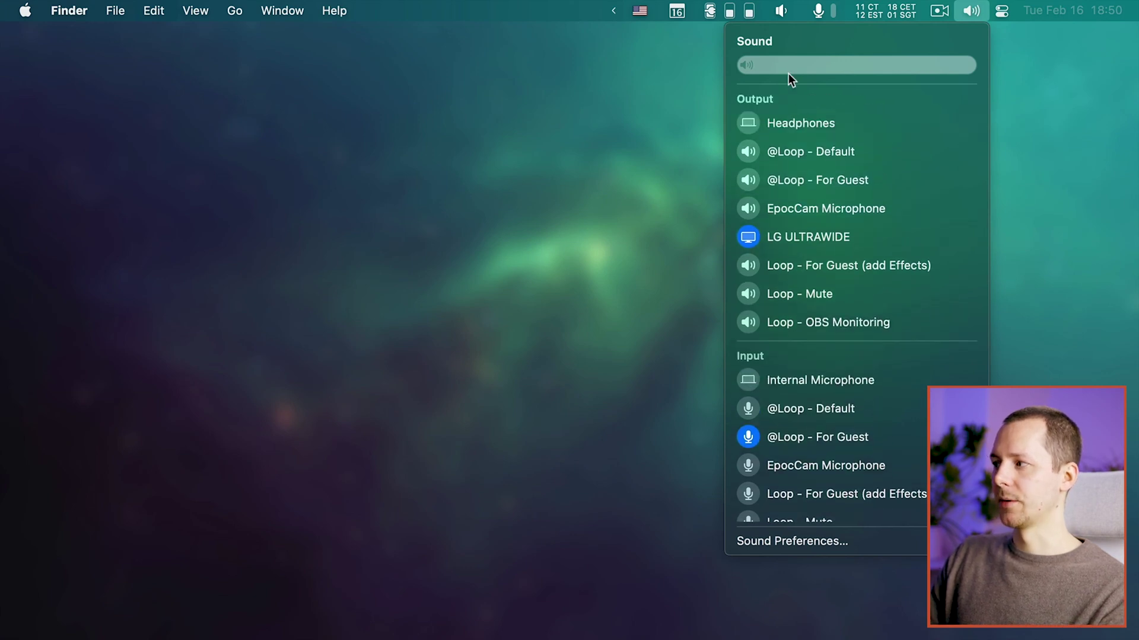
scroll(820, 404, "down", 4)
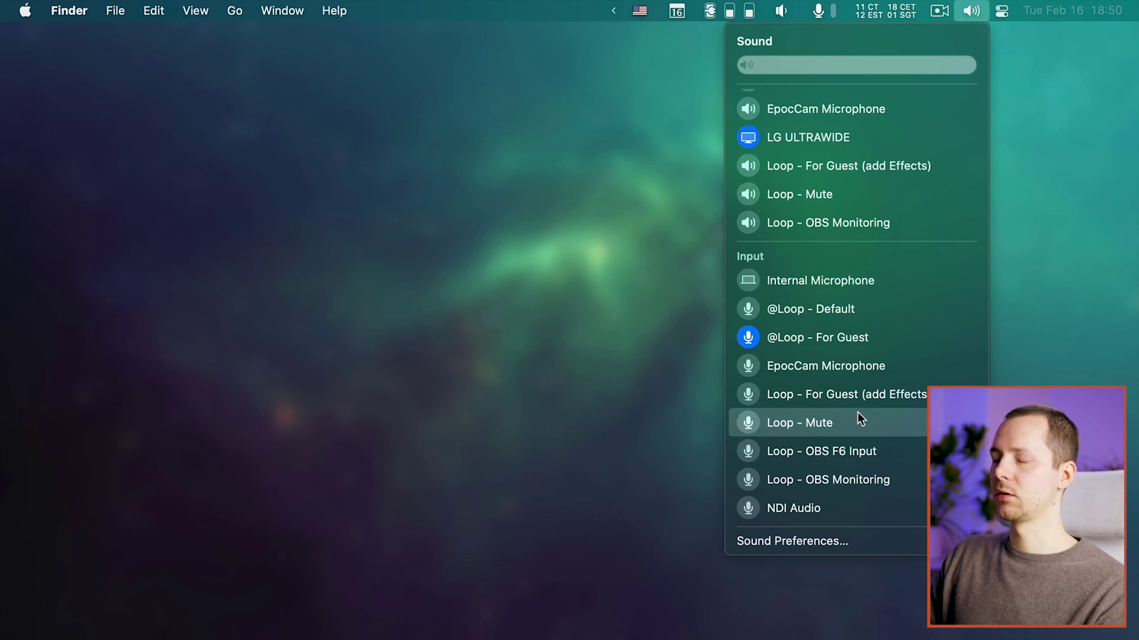
left_click(542, 276)
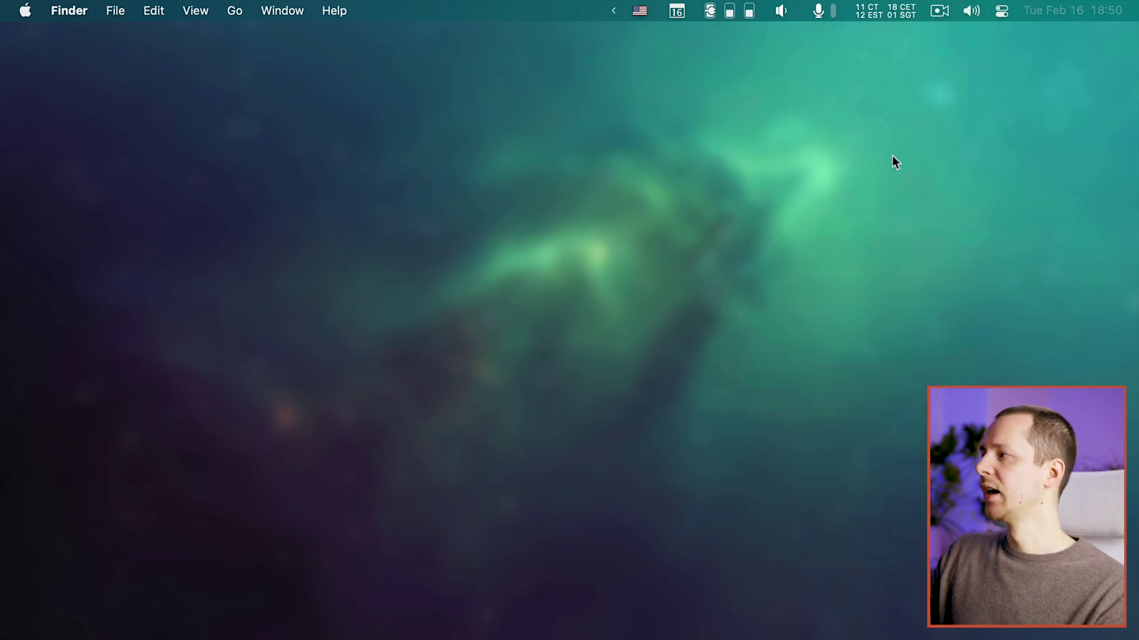
Turn off showing the volume in the menu bar in the macOS Sound preferences and close the preferences
left_click(971, 12)
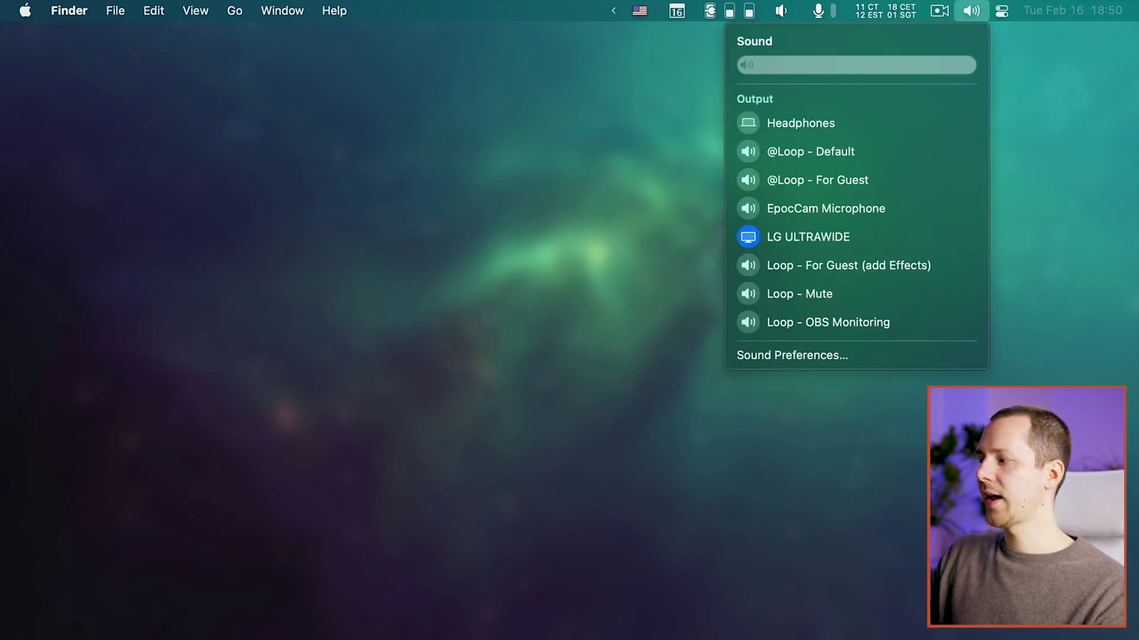
left_click(821, 353)
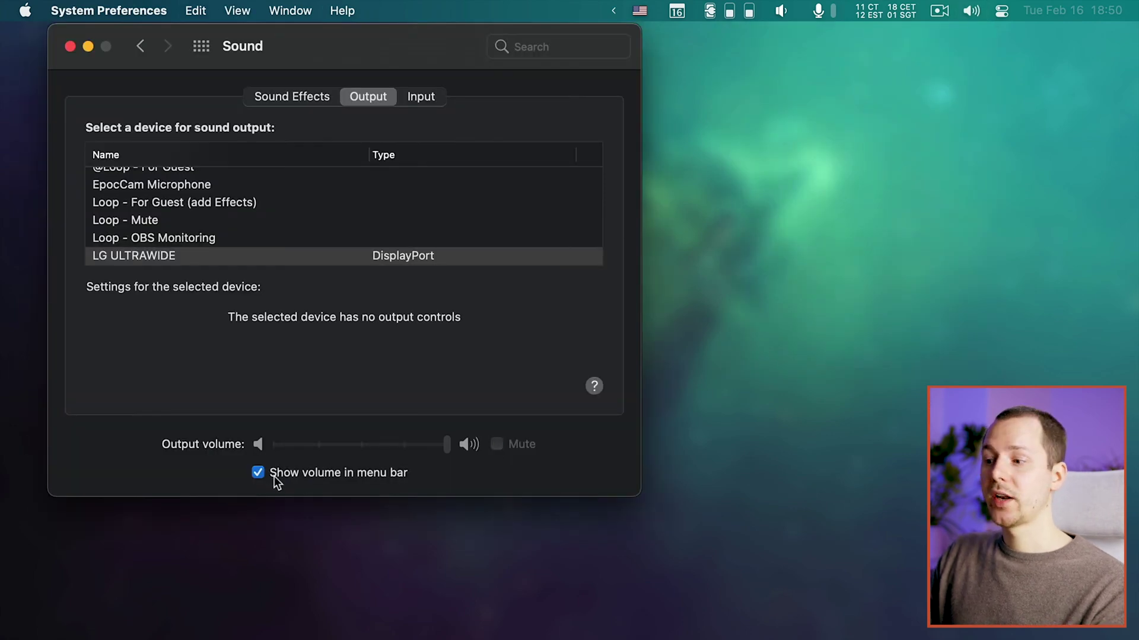
left_click(274, 478)
left_click(70, 46)
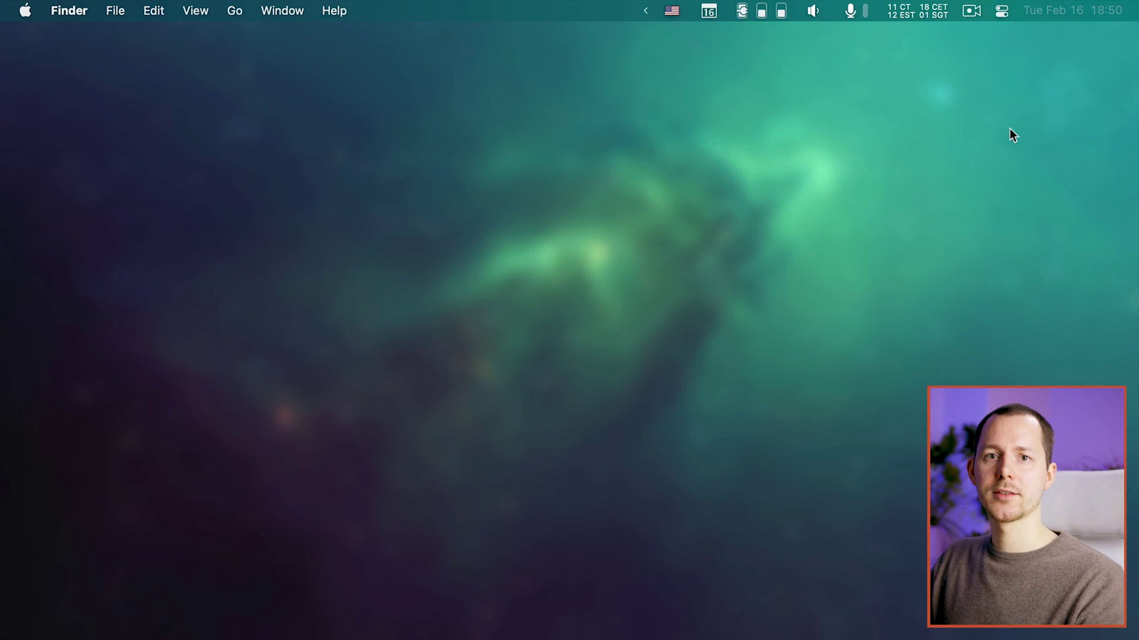
Pin the SoundSource panel as a floating window on the desktop with its Applications section collapsed
left_click(813, 11)
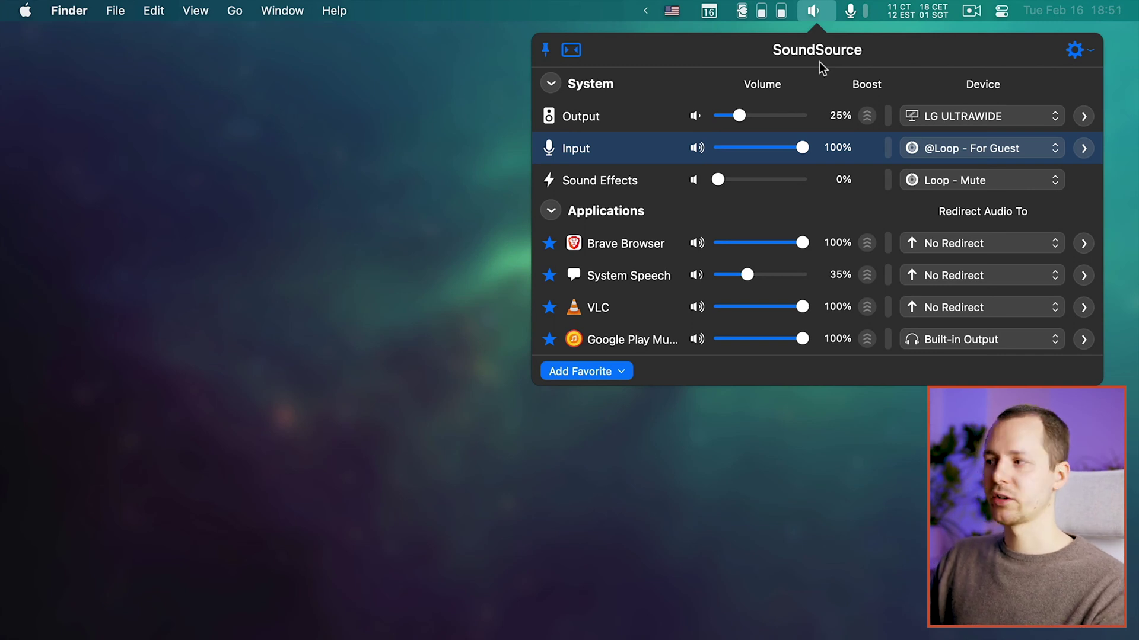
left_click(552, 211)
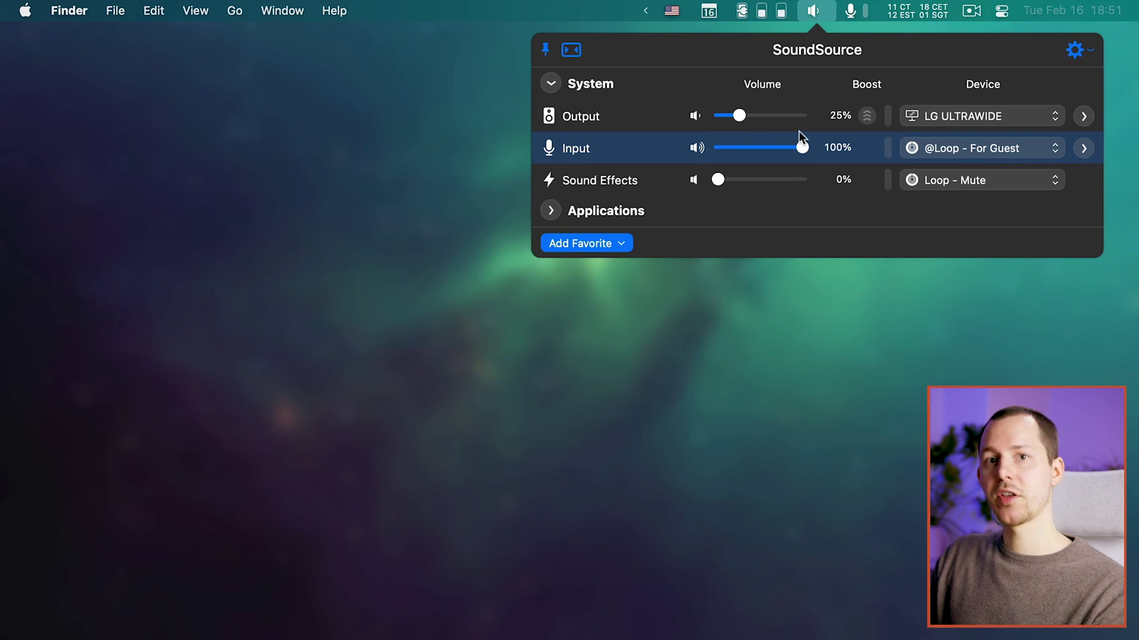
left_click(546, 51)
left_click_drag(811, 94, 528, 91)
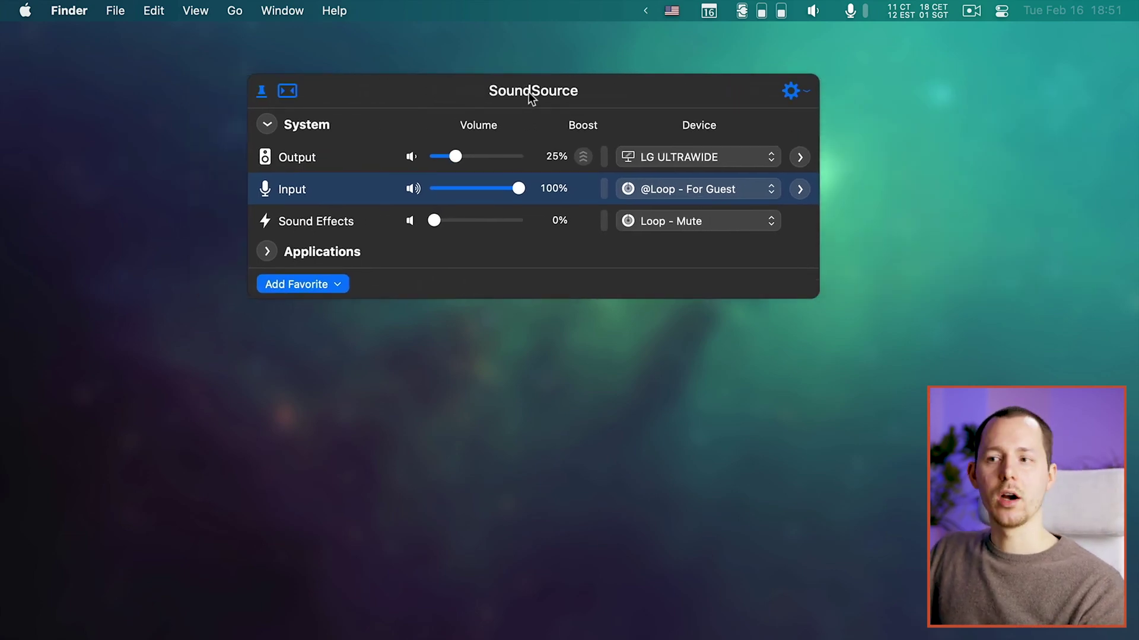
left_click_drag(285, 95, 343, 95)
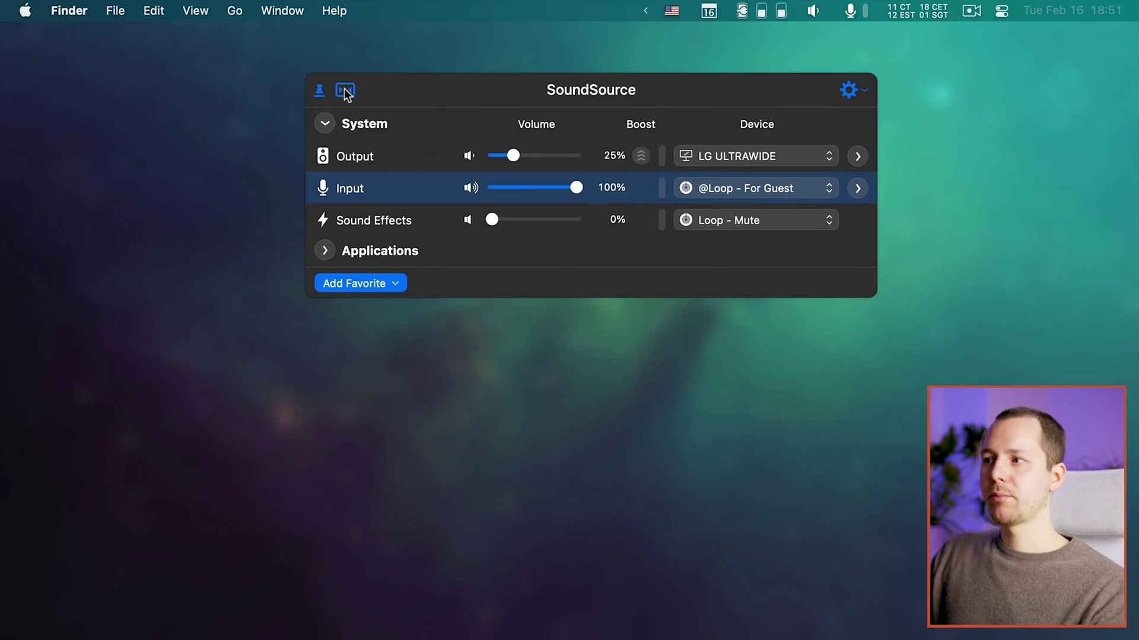
Switch the SoundSource window to its compact layout and back to full width, and reposition it on the desktop
left_click(345, 91)
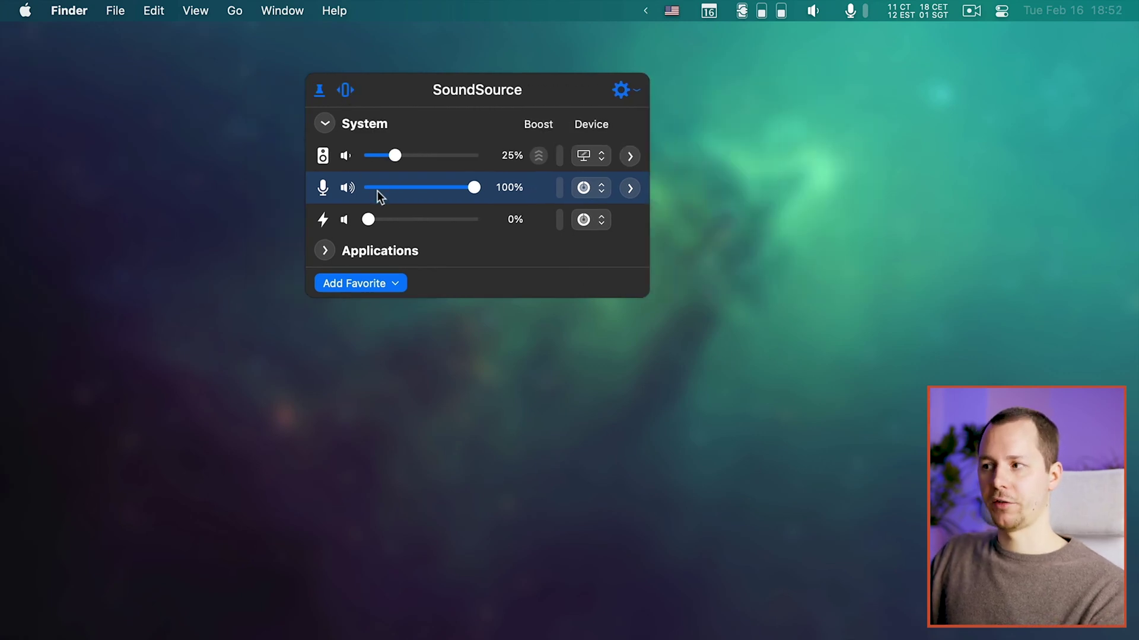
left_click(345, 91)
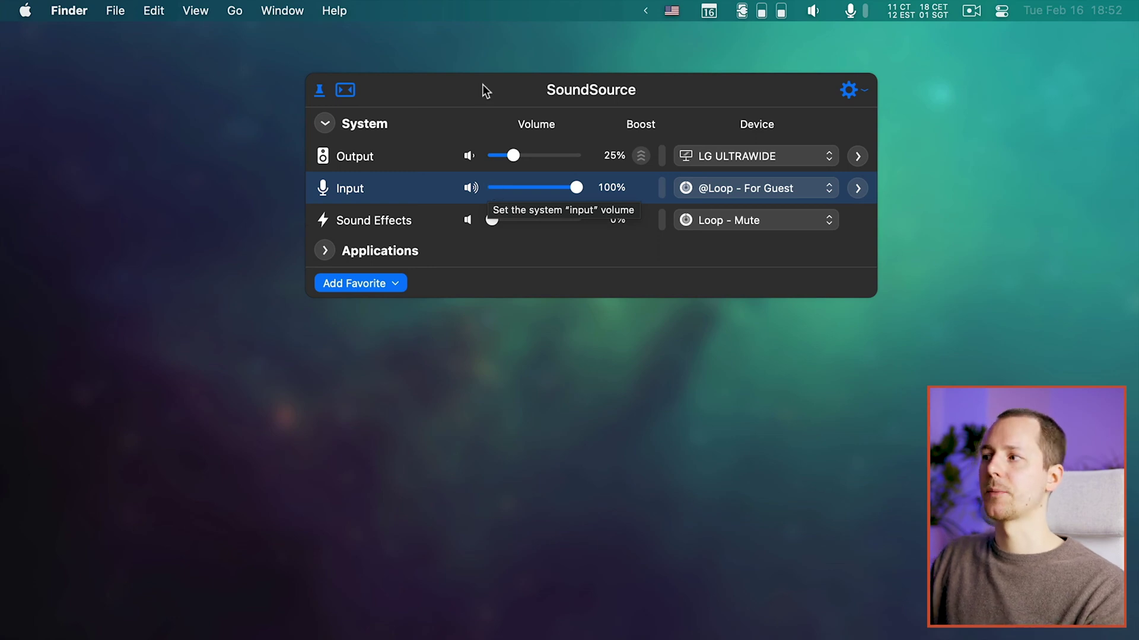
left_click_drag(487, 90, 422, 111)
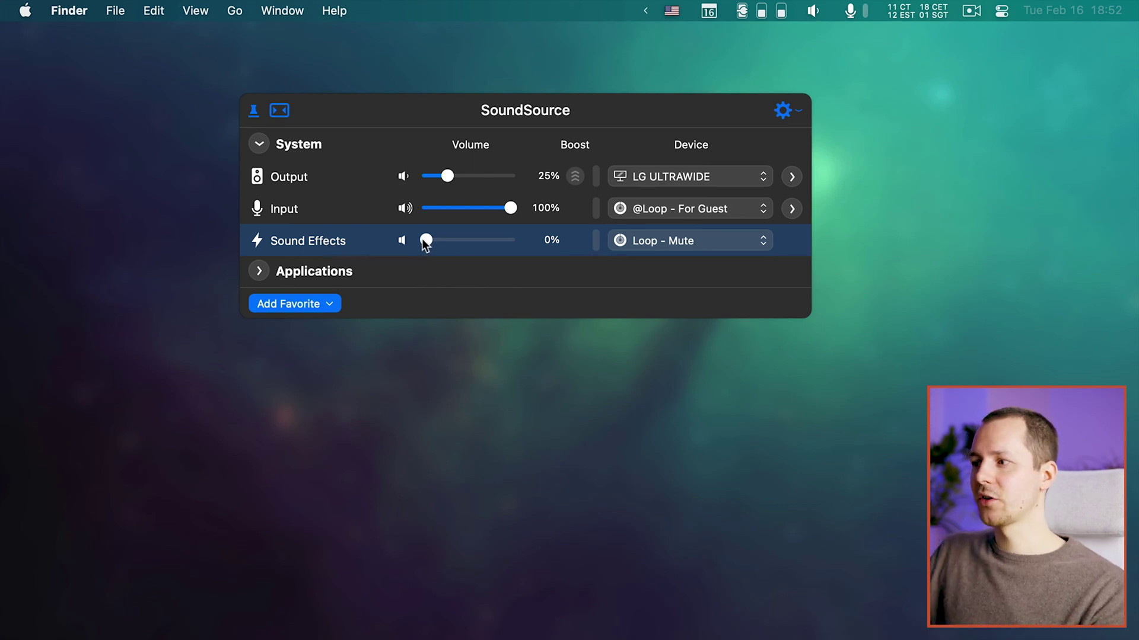
Toggle the mute of the system Sound Effects and leave them muted
left_click(402, 239)
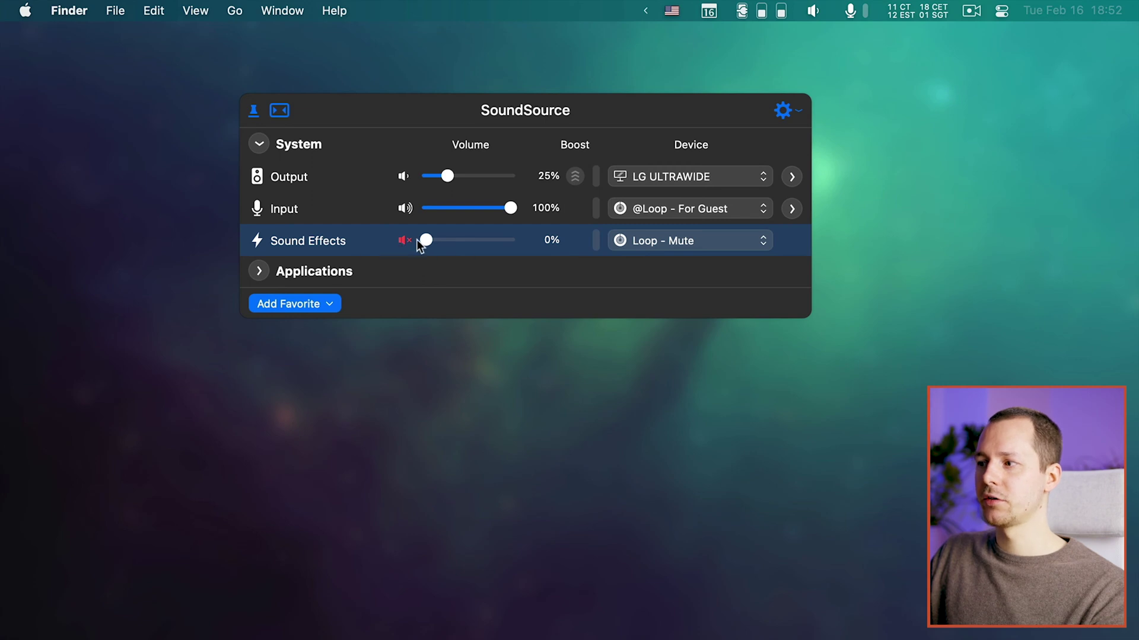
left_click(406, 244)
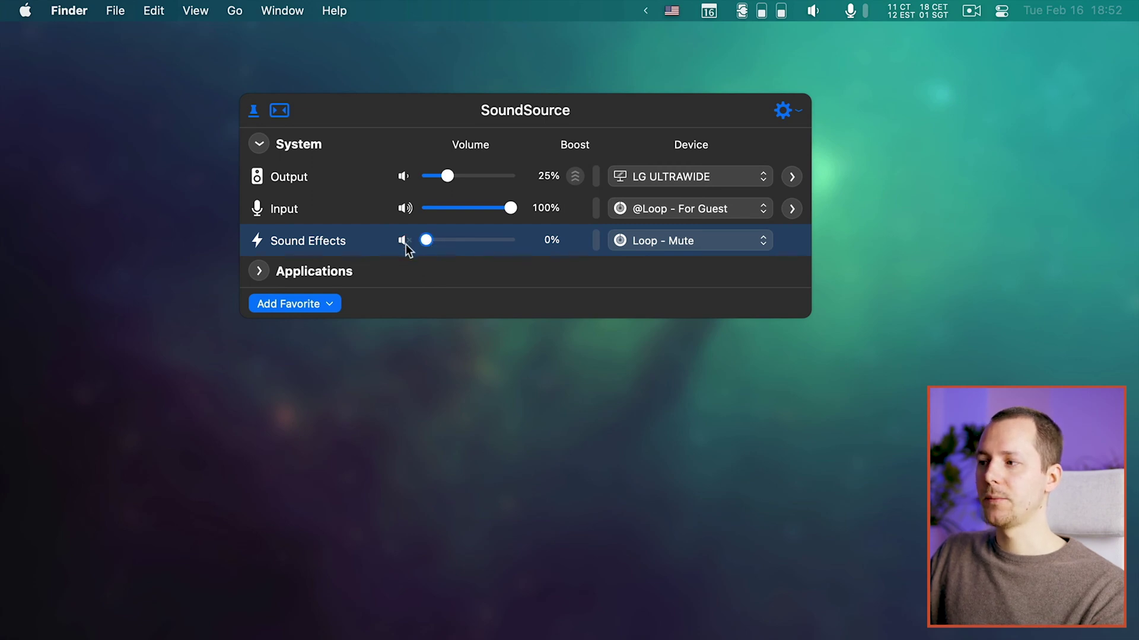
left_click(406, 243)
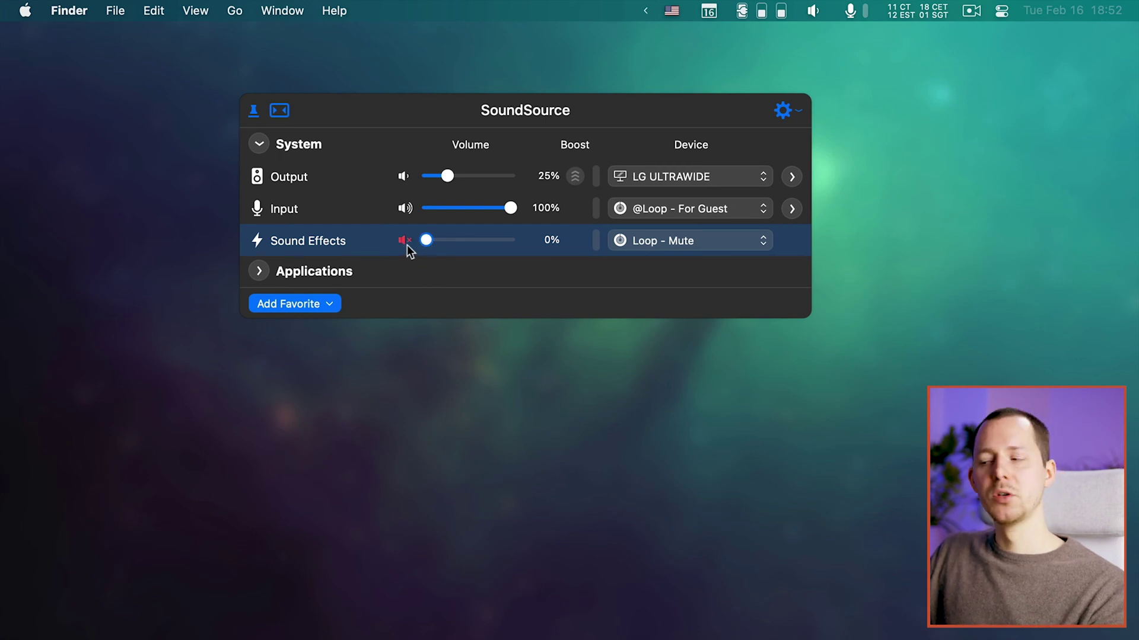
Test muting and unmuting the system Input and Output, and check the device choices for Sound Effects
left_click(405, 208)
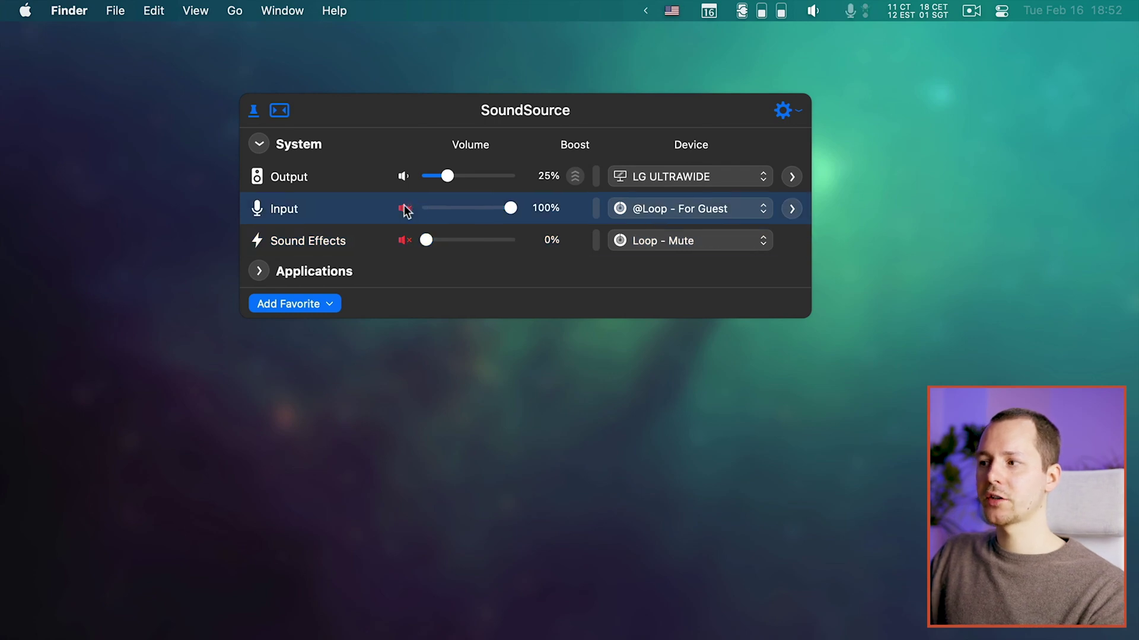
left_click(404, 209)
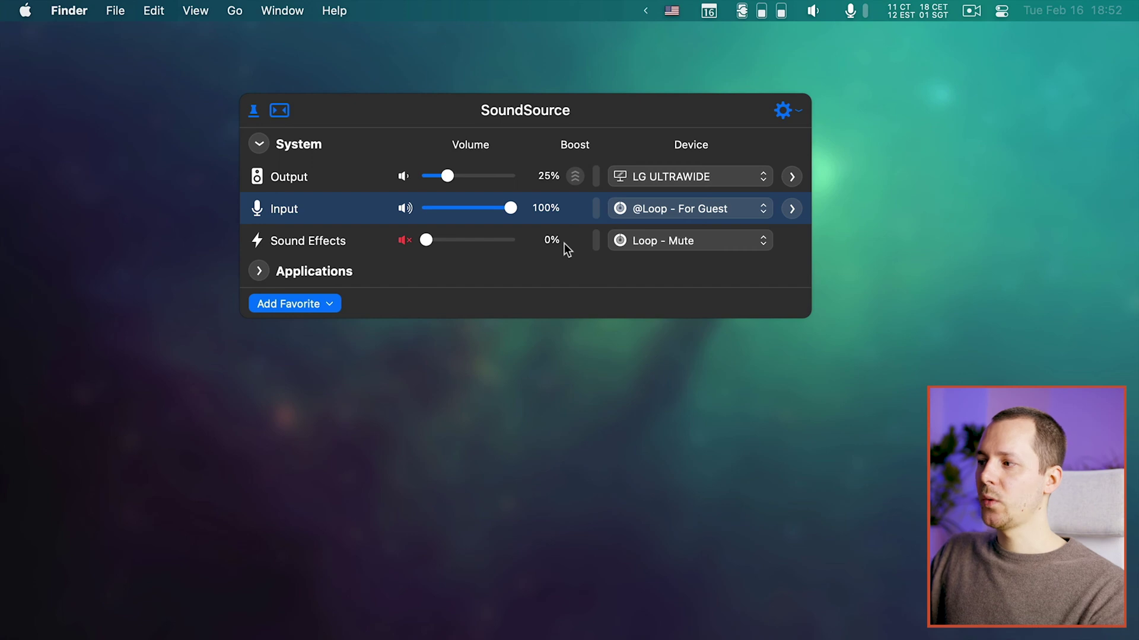
left_click(707, 246)
left_click(707, 247)
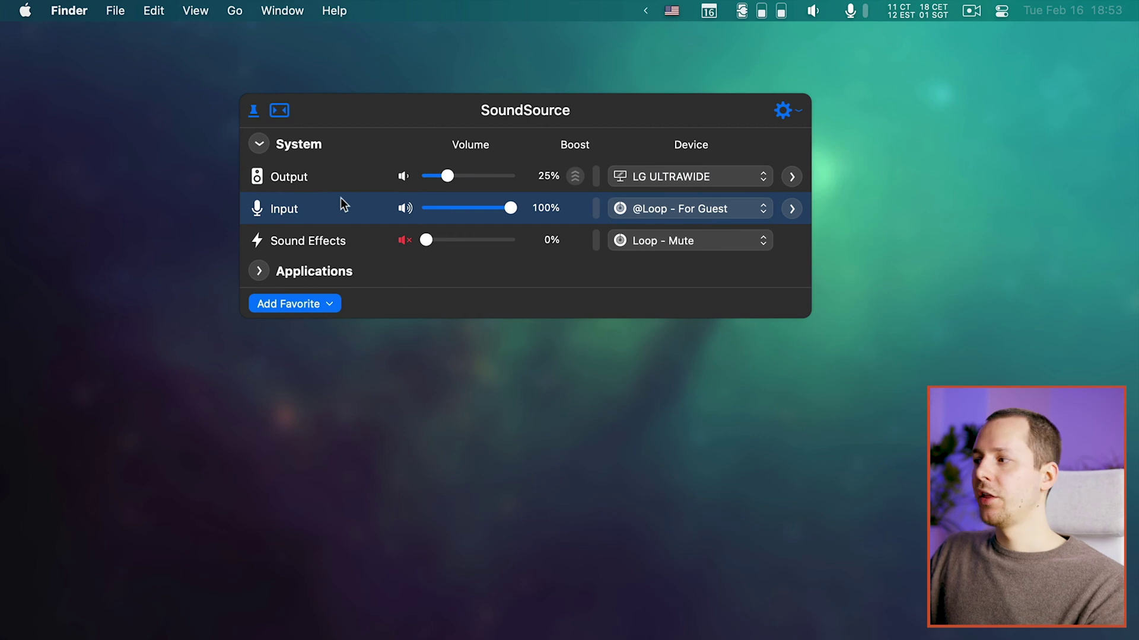
left_click(403, 178)
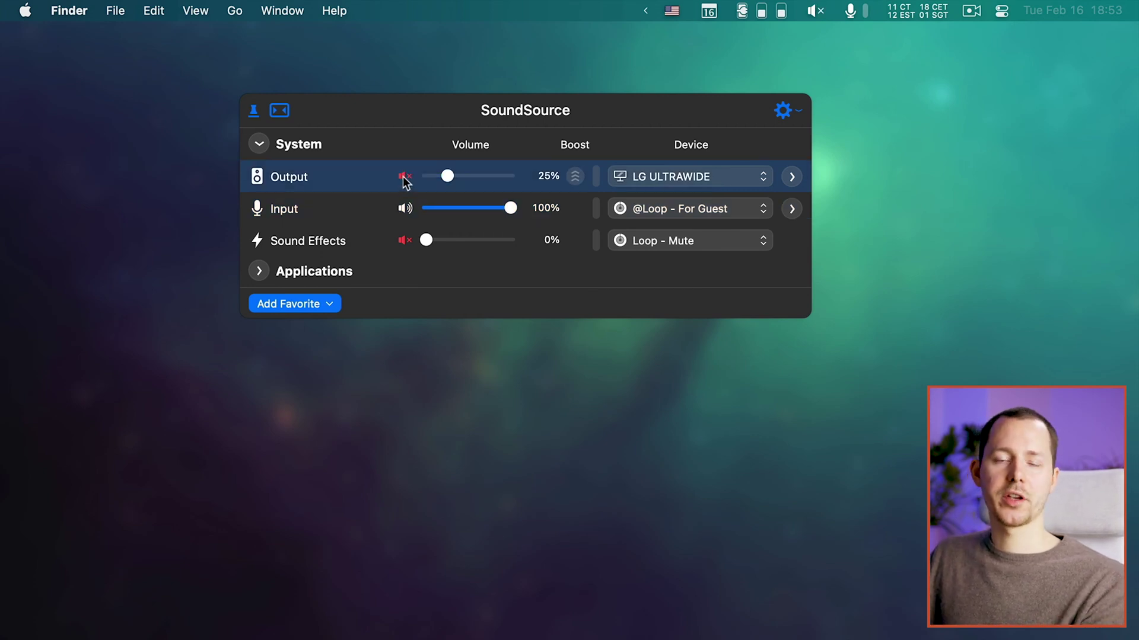
left_click(403, 176)
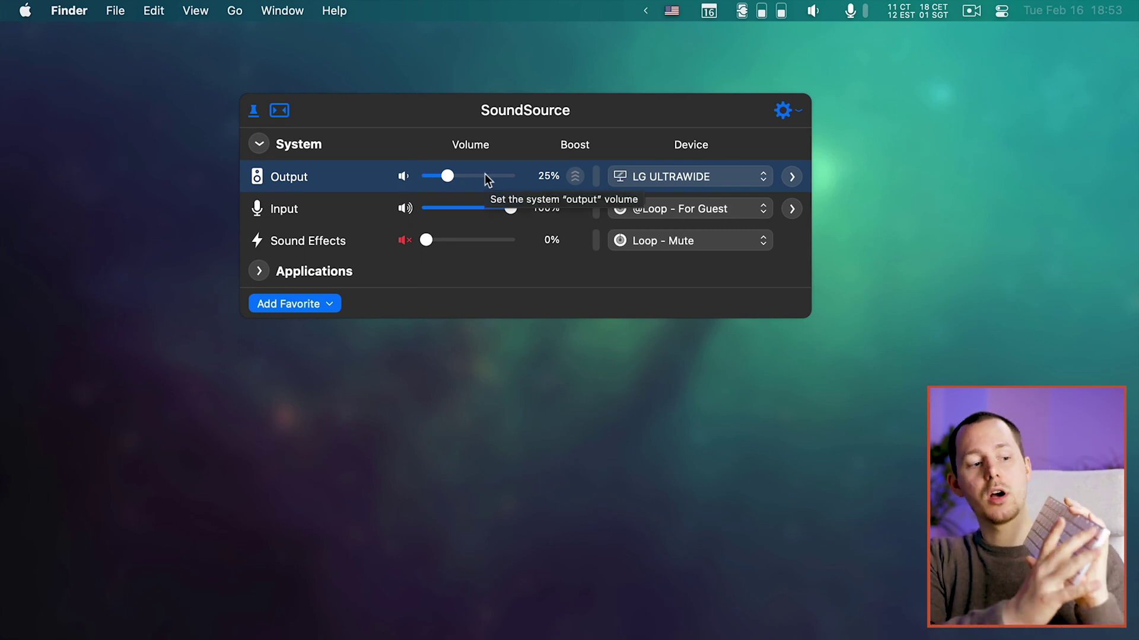
Adjust the system output volume up and down for the LG ULTRAWIDE, finishing at 56%
key("XF86AudioRaiseVolume")
key("XF86AudioRaiseVolume")
key("XF86AudioRaiseVolume")
key("XF86AudioRaiseVolume")
key("XF86AudioLowerVolume")
key("XF86AudioLowerVolume")
key("XF86AudioLowerVolume")
key("XF86AudioLowerVolume")
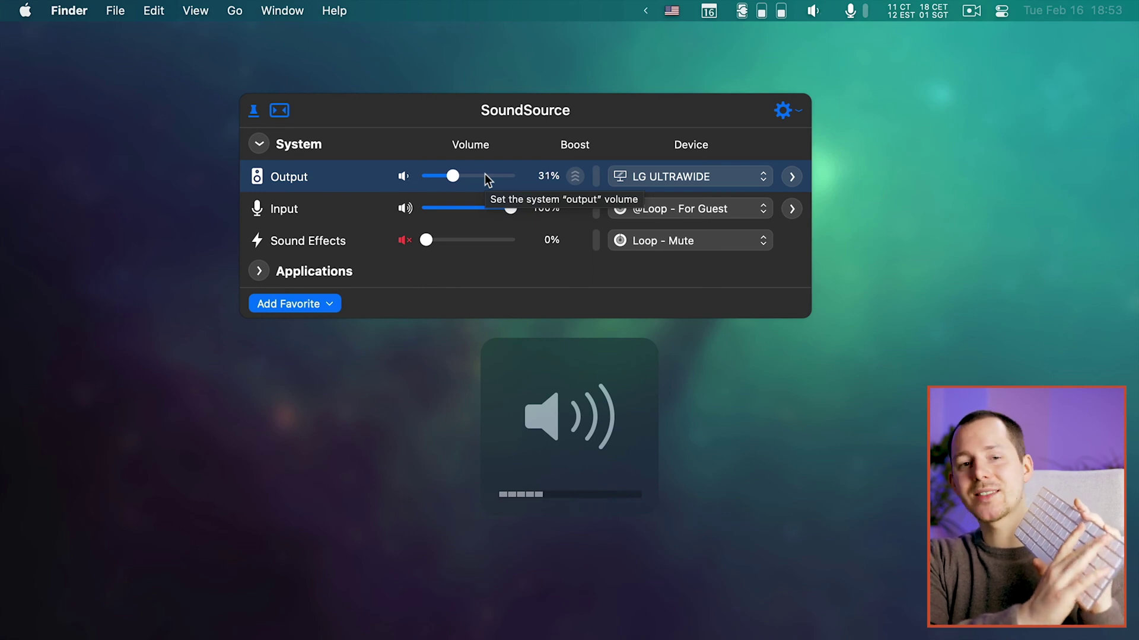
key("XF86AudioRaiseVolume")
key("XF86AudioRaiseVolume")
key("XF86AudioRaiseVolume")
key("XF86AudioRaiseVolume")
key("XF86AudioRaiseVolume")
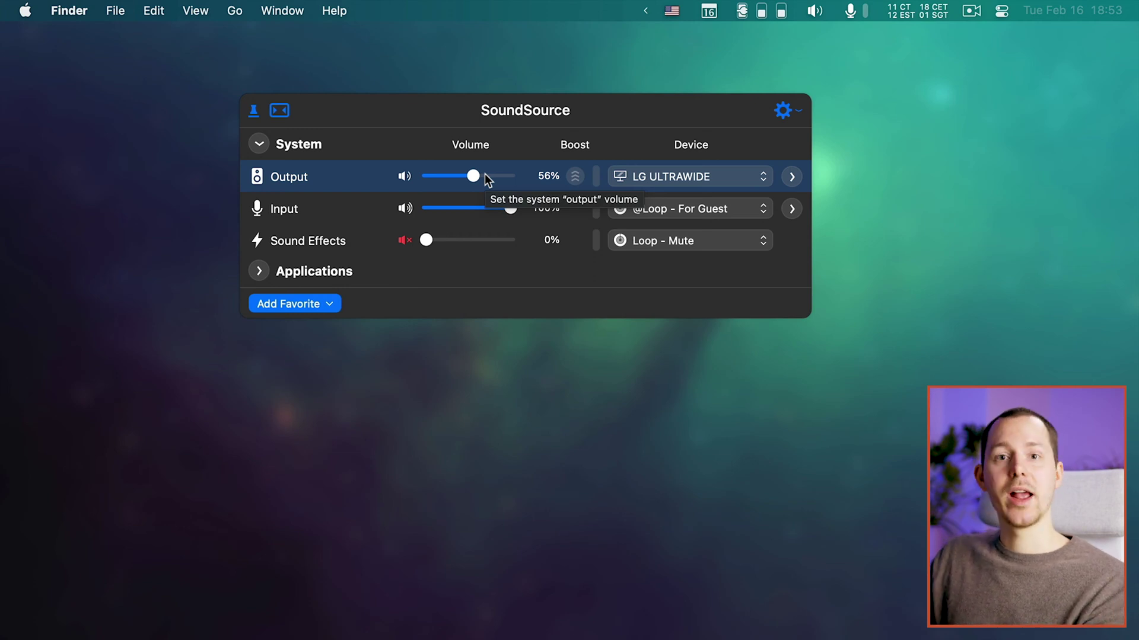
Change the system output device to Built-in Output
left_click(709, 177)
left_click(682, 179)
left_click(682, 180)
left_click(670, 141)
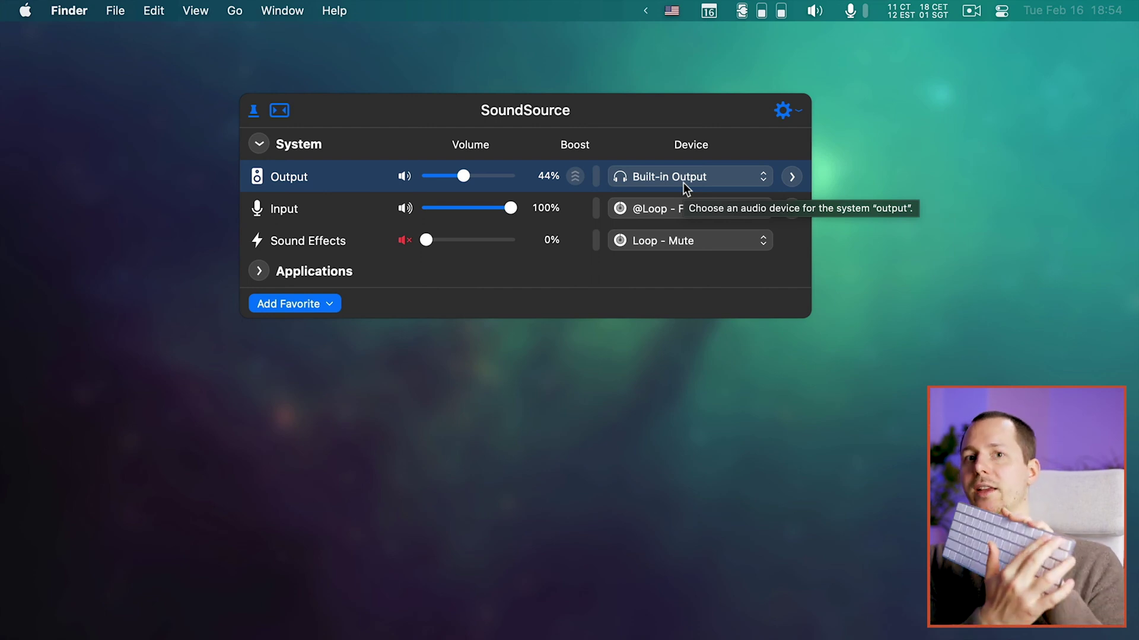
Lower the system output volume four steps, raise it seven steps, and try the output's Boost
key("XF86AudioLowerVolume")
key("XF86AudioLowerVolume")
key("XF86AudioLowerVolume")
key("XF86AudioLowerVolume")
key("XF86AudioRaiseVolume")
key("XF86AudioRaiseVolume")
key("XF86AudioRaiseVolume")
key("XF86AudioRaiseVolume")
key("XF86AudioRaiseVolume")
key("XF86AudioRaiseVolume")
key("XF86AudioRaiseVolume")
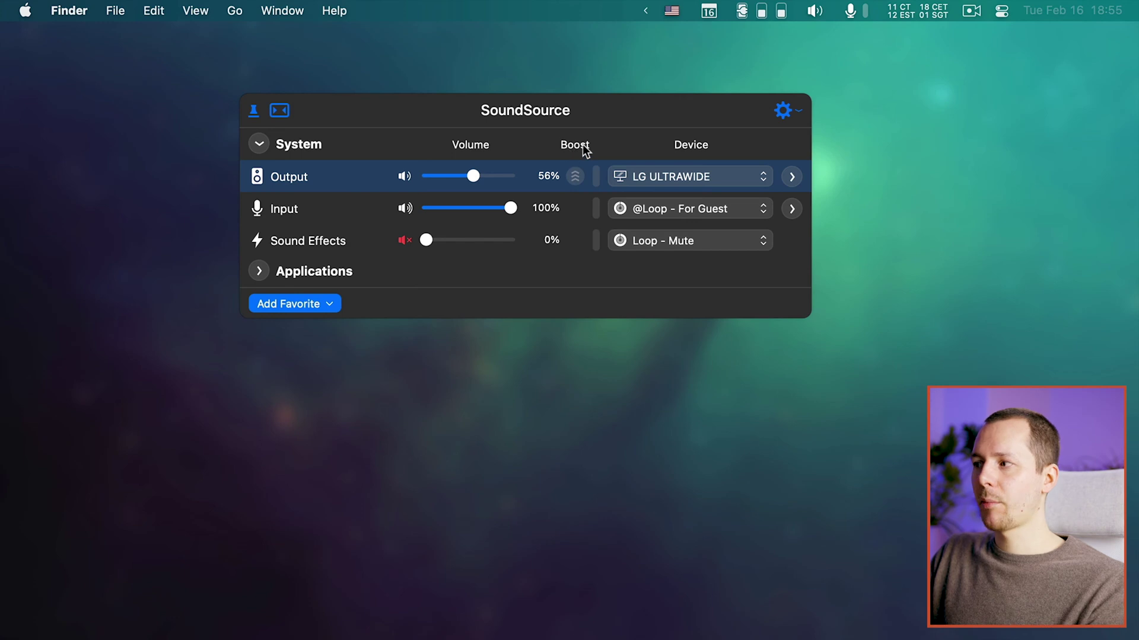
left_click(574, 177)
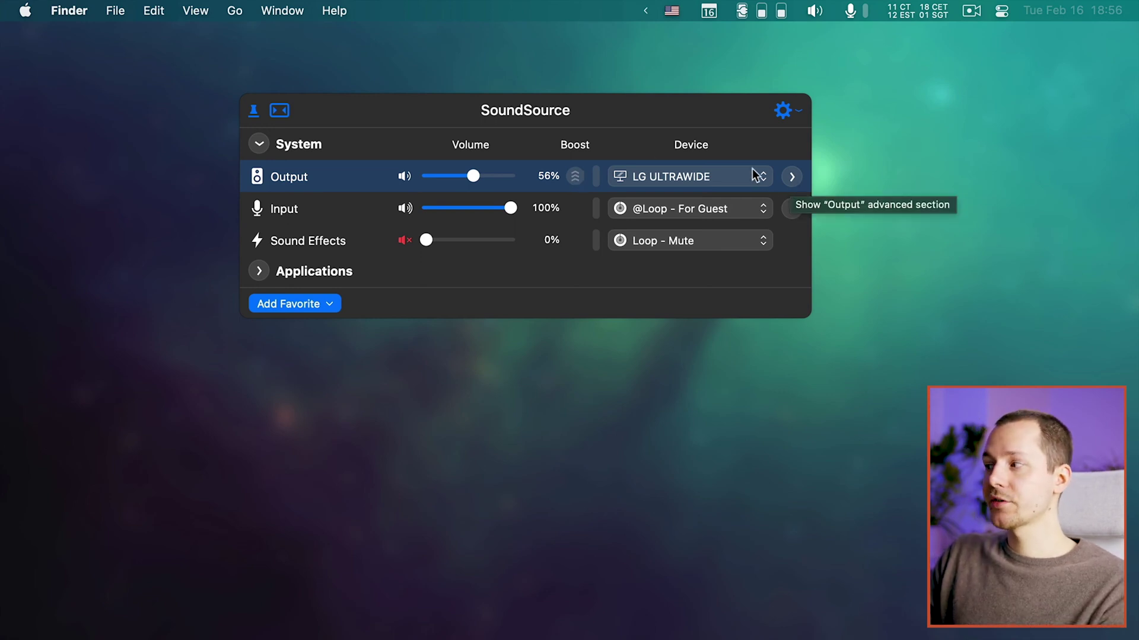
Show the system Output's advanced section and check its sample rate choices, keeping 48000 Hz
left_click(792, 177)
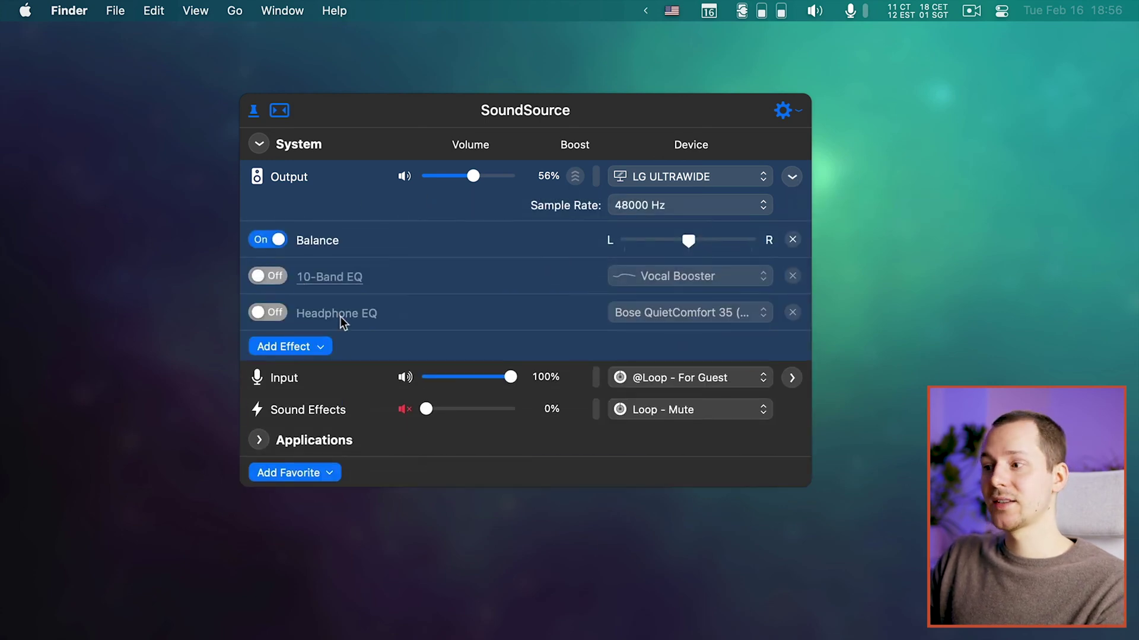
left_click(687, 208)
left_click(688, 208)
left_click(691, 209)
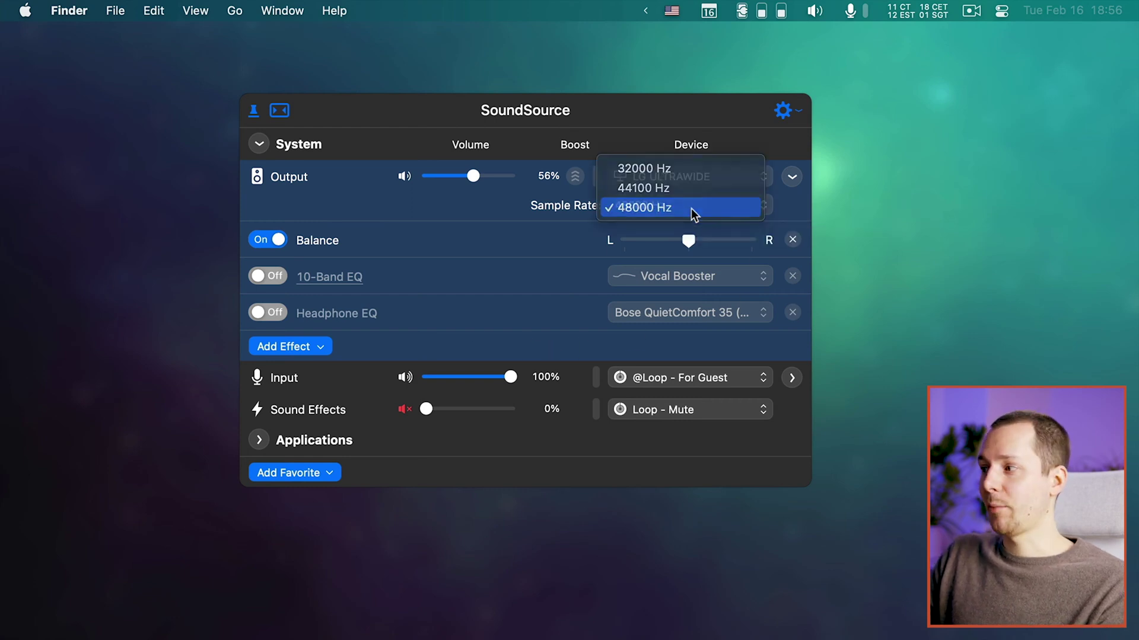
left_click(691, 209)
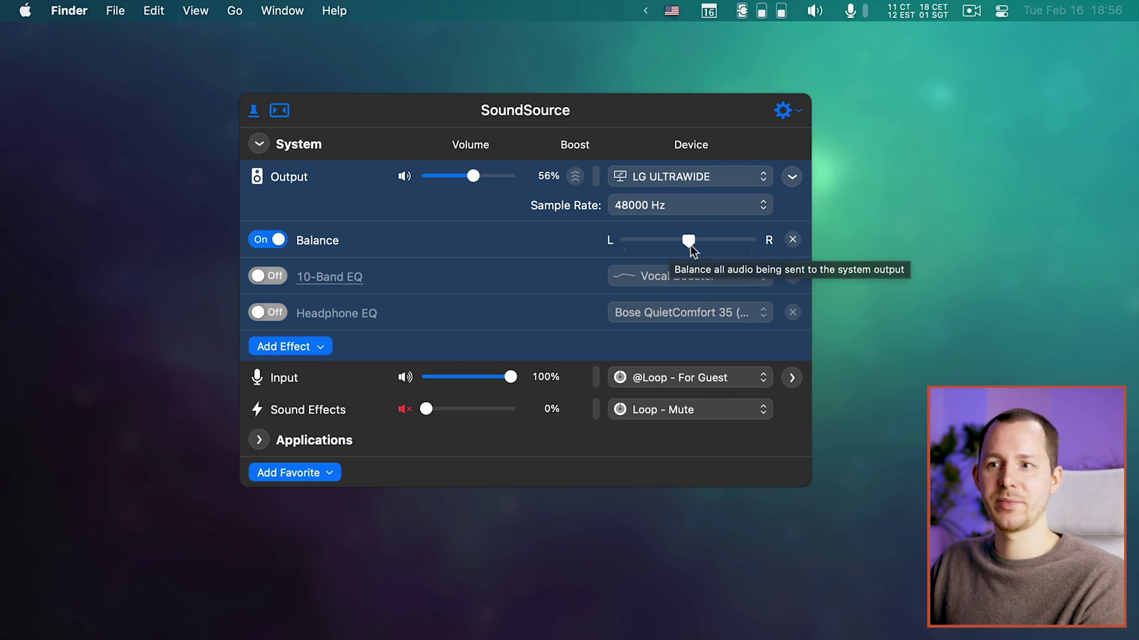
Examine the band settings of the system Output's 10-Band EQ effect and close them again
left_click(458, 288)
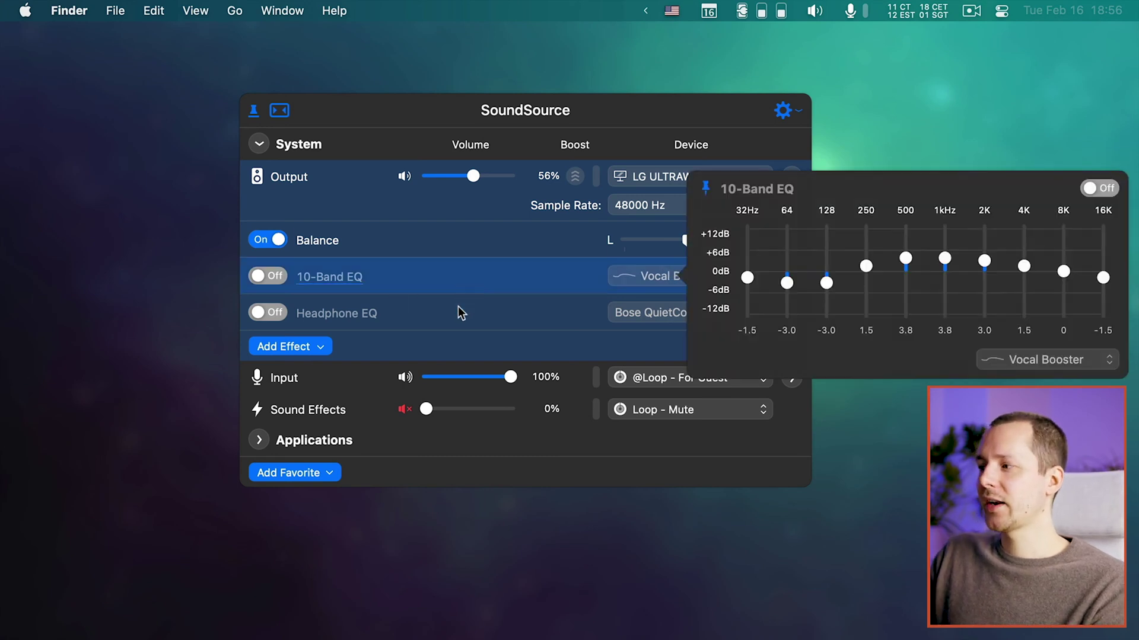
left_click(451, 287)
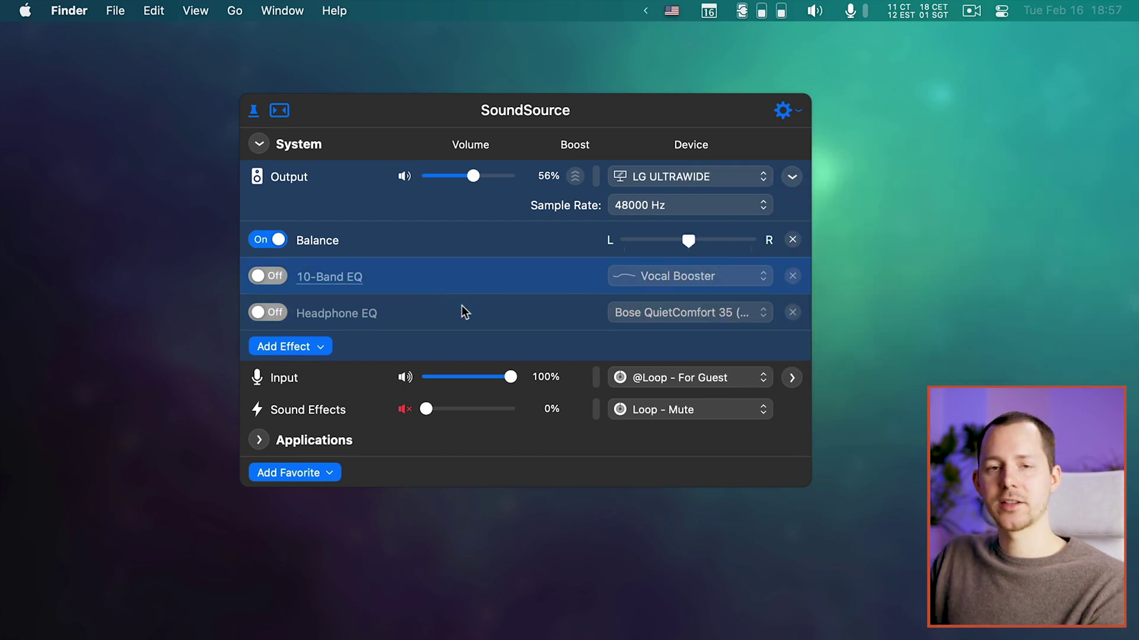
left_click(508, 286)
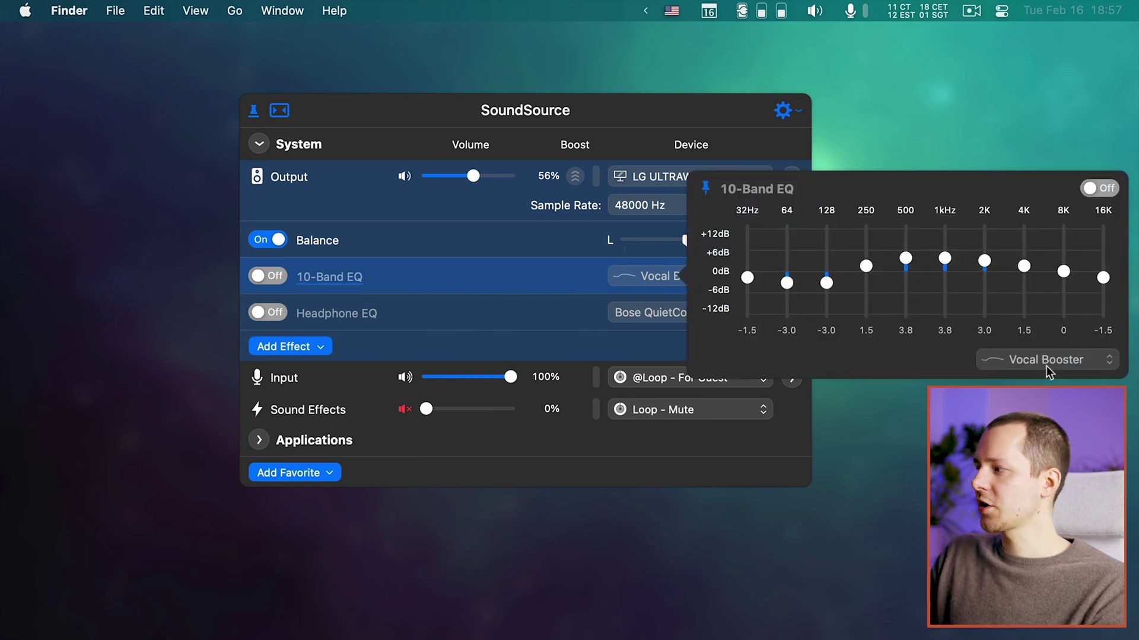
left_click(502, 279)
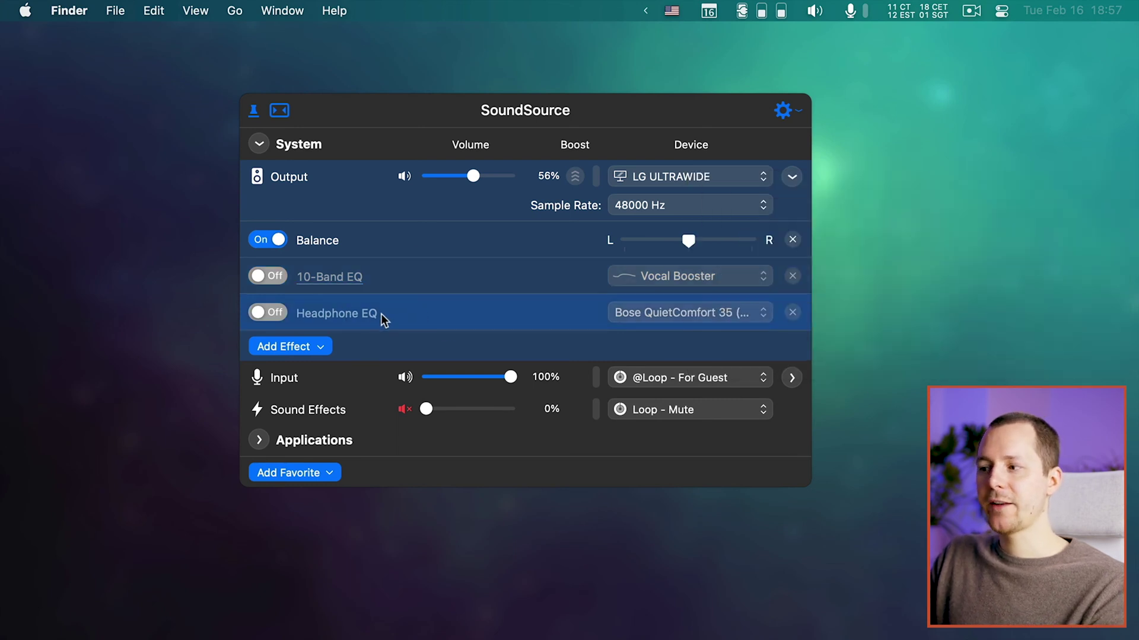
Check the profile choices for the system Output's Headphone EQ effect
left_click(681, 320)
left_click(524, 314)
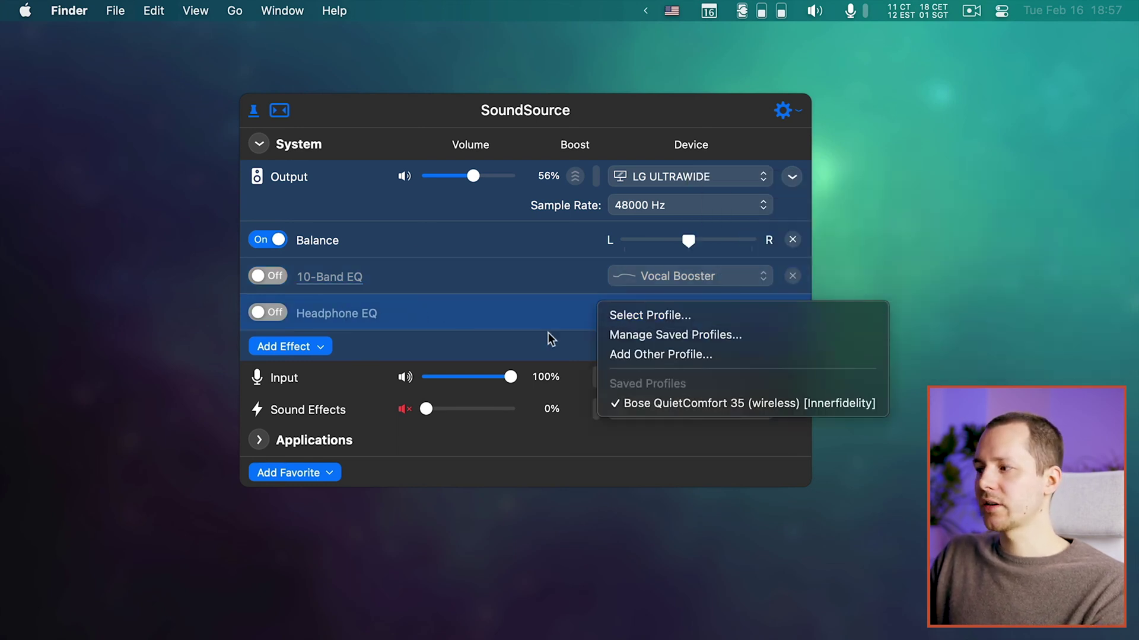
left_click(753, 313)
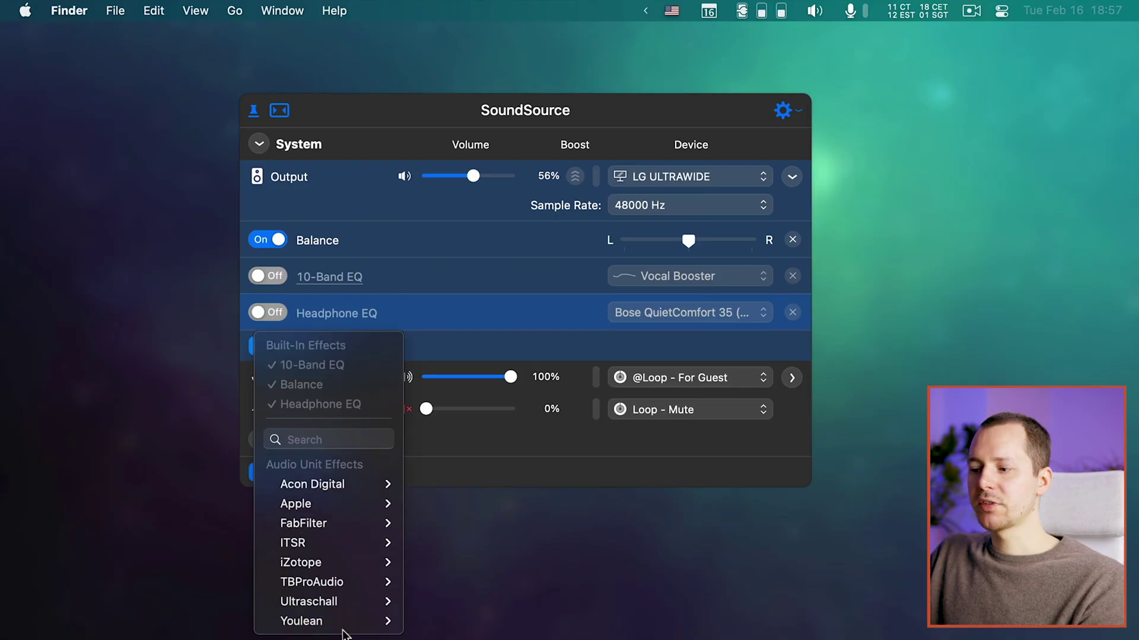
Add the Youlean Loudness Meter 2 effect to the system Output, view its meter, and remove the effect
mouse_move(343, 626)
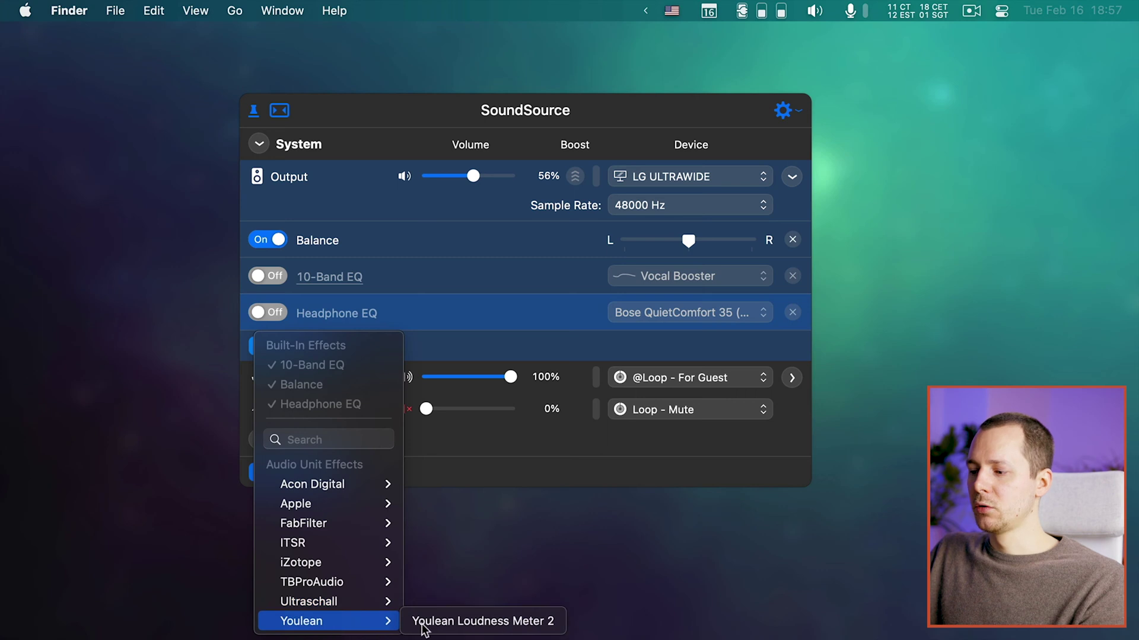
left_click(470, 627)
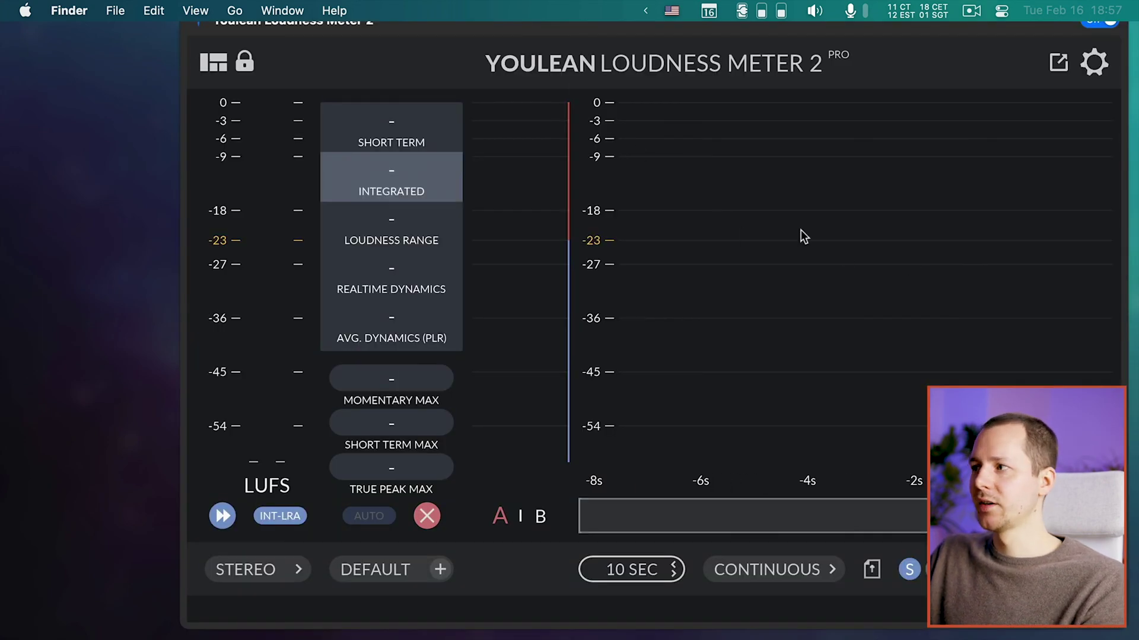
key("super+w")
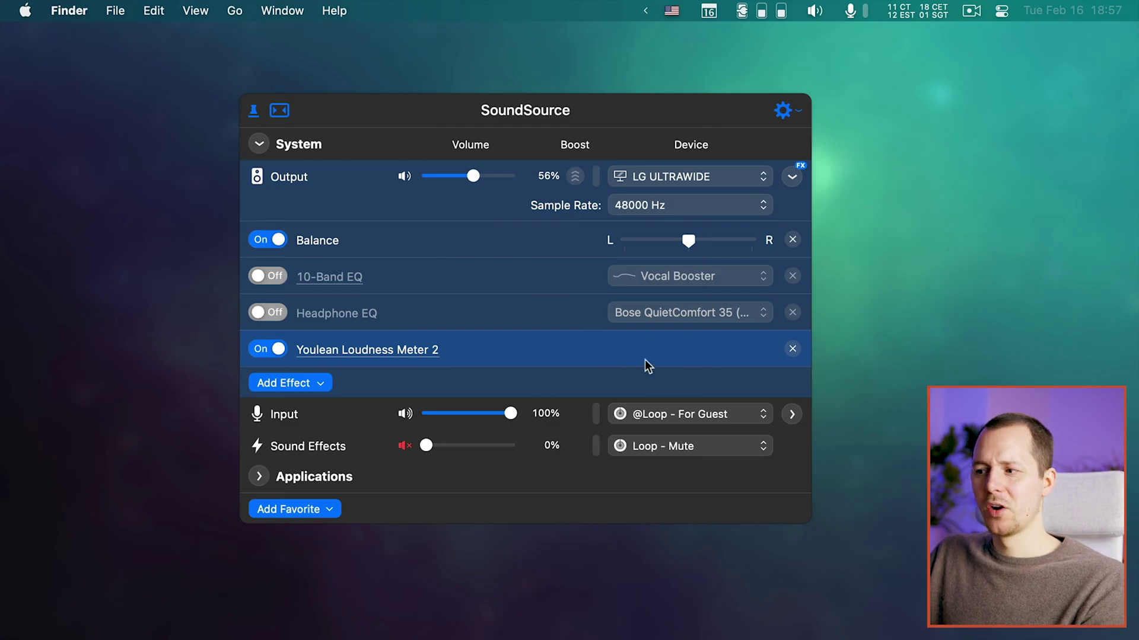
left_click(792, 349)
Browse the Apple Audio Unit effects offered for the system Output and collapse its advanced section
left_click(272, 339)
mouse_move(365, 504)
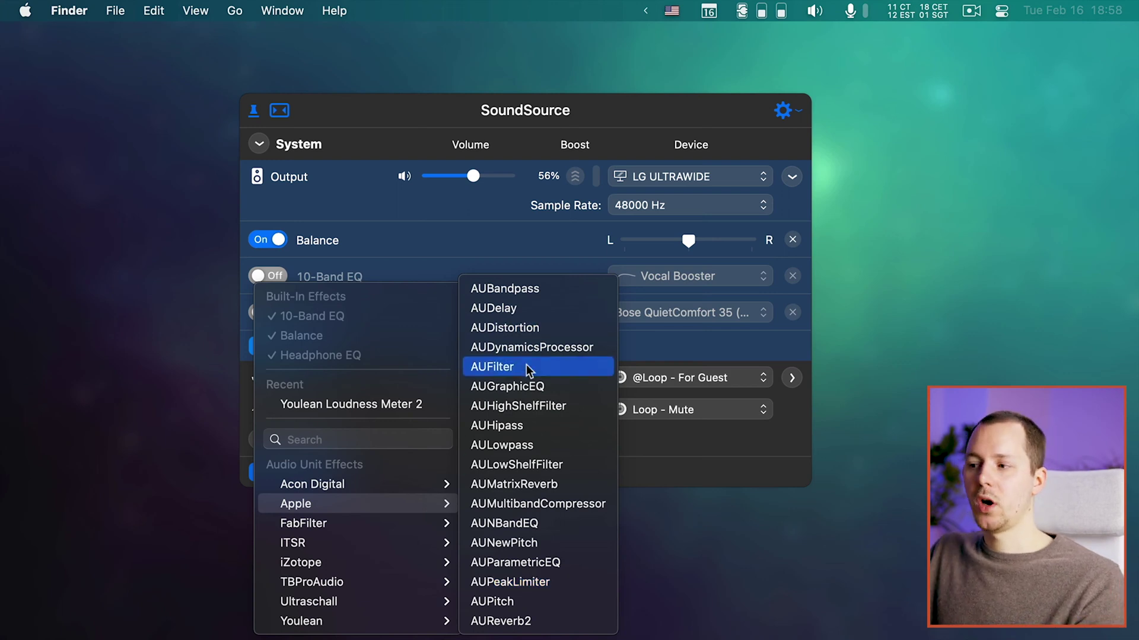
left_click(524, 325)
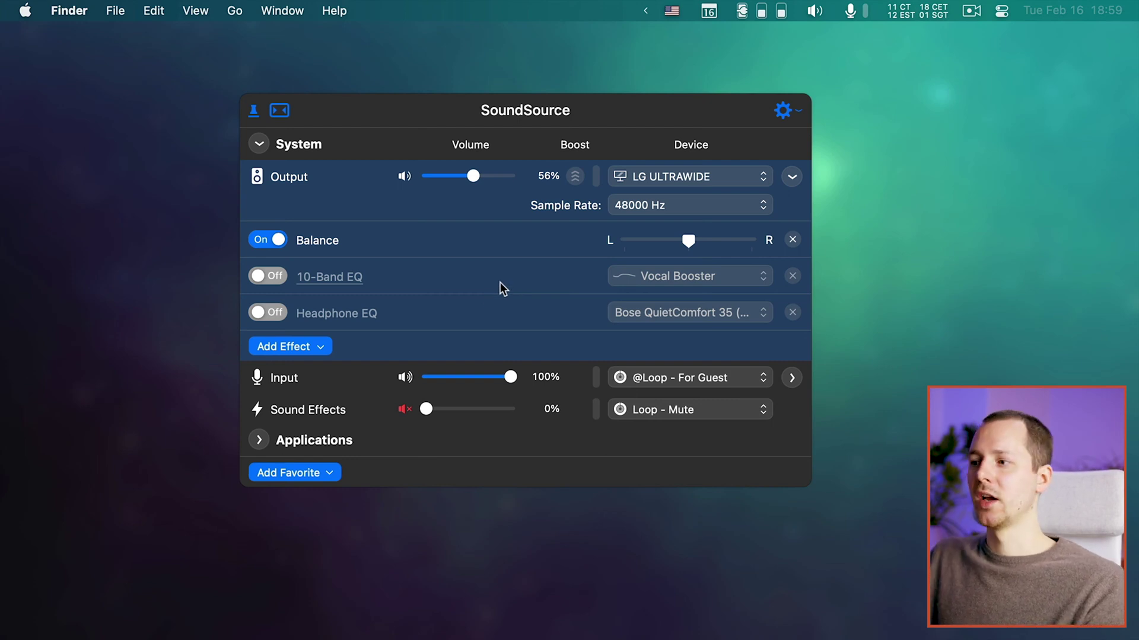
left_click(792, 176)
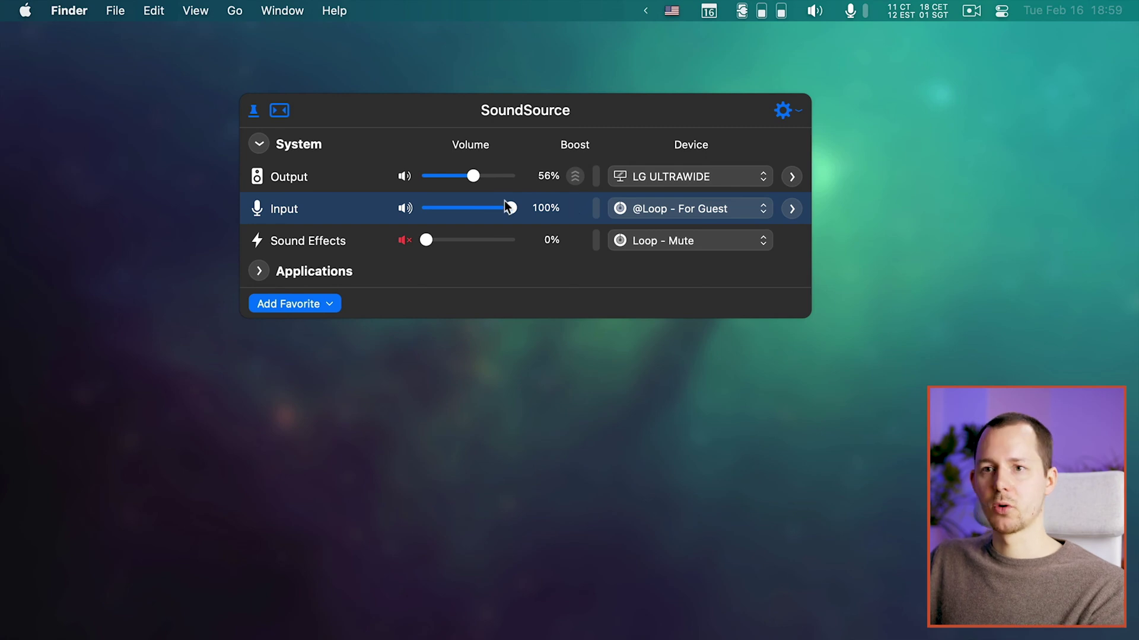
Mute and unmute the system Input and try lowering its volume
left_click(404, 208)
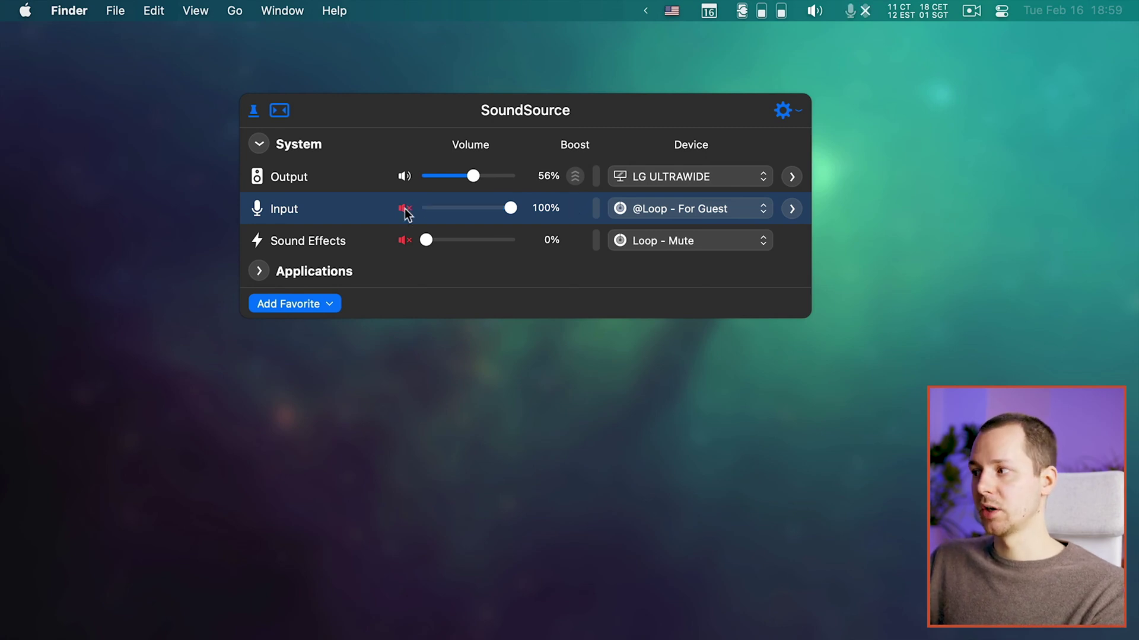
left_click(404, 209)
left_click_drag(511, 208, 431, 209)
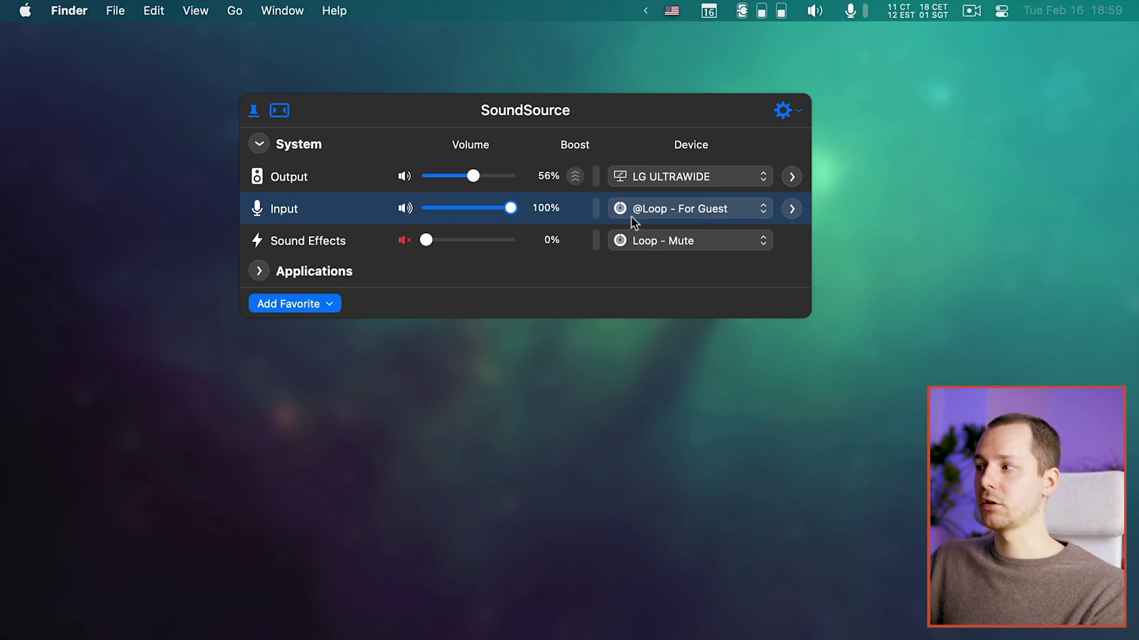
Change the system Input device to Built-in Microphone: Internal Microphone and set its volume to 100%
left_click(672, 208)
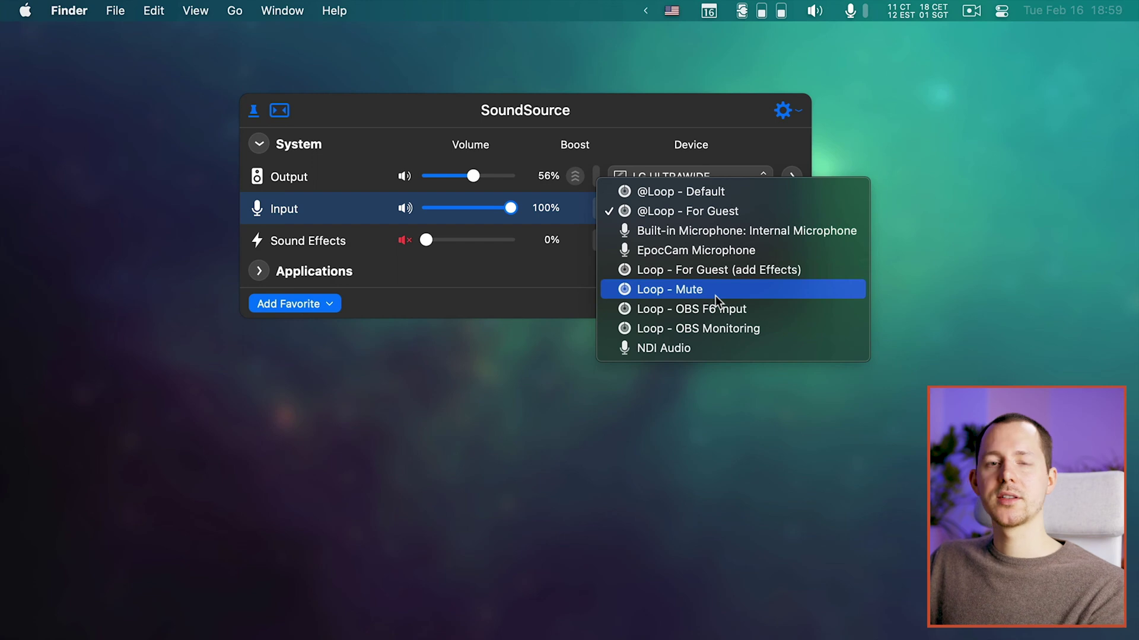
left_click(627, 221)
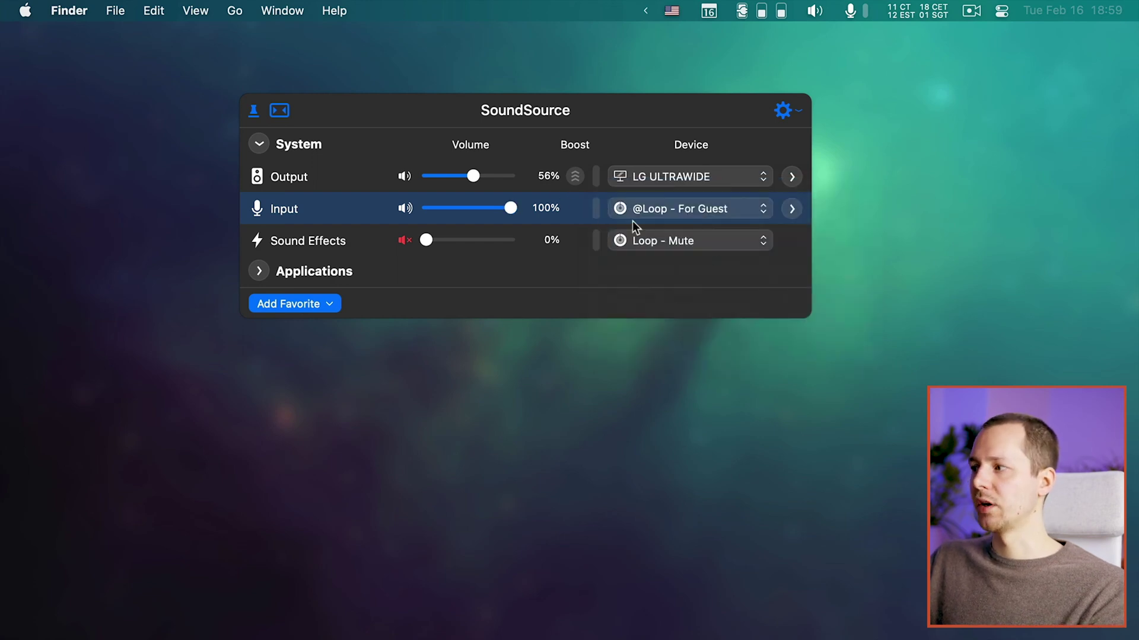
left_click(677, 209)
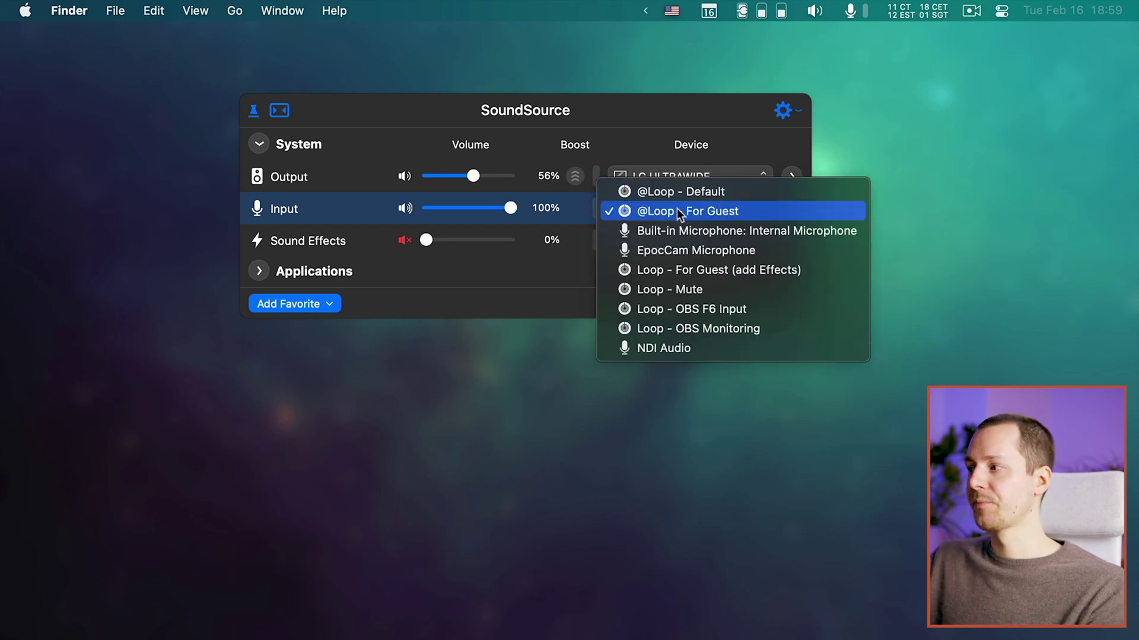
left_click(702, 231)
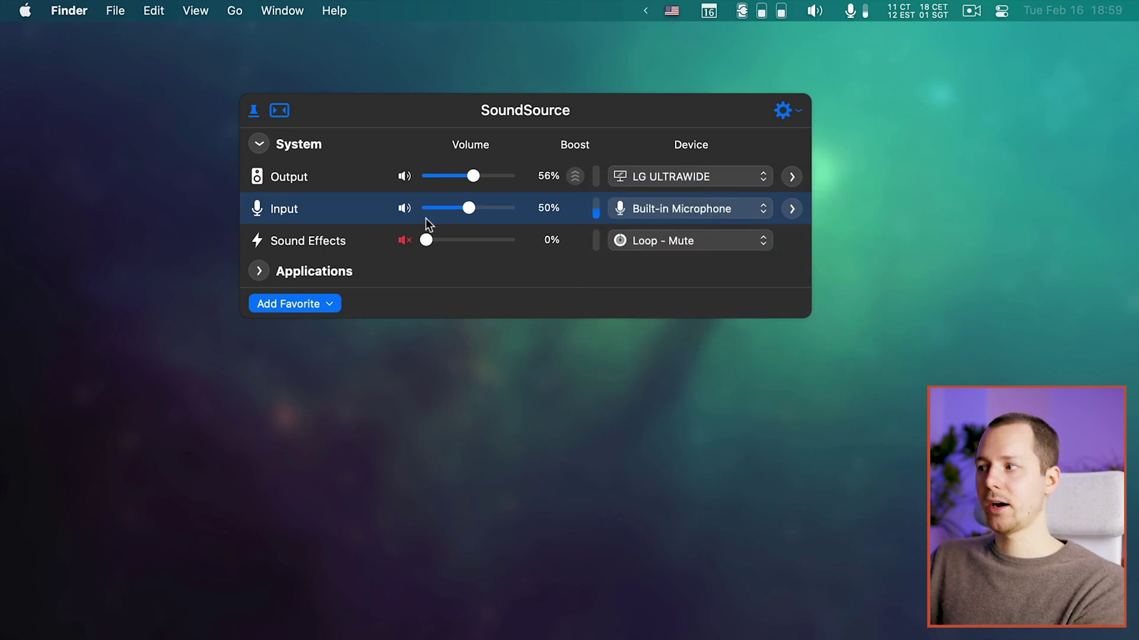
left_click_drag(467, 212, 559, 210)
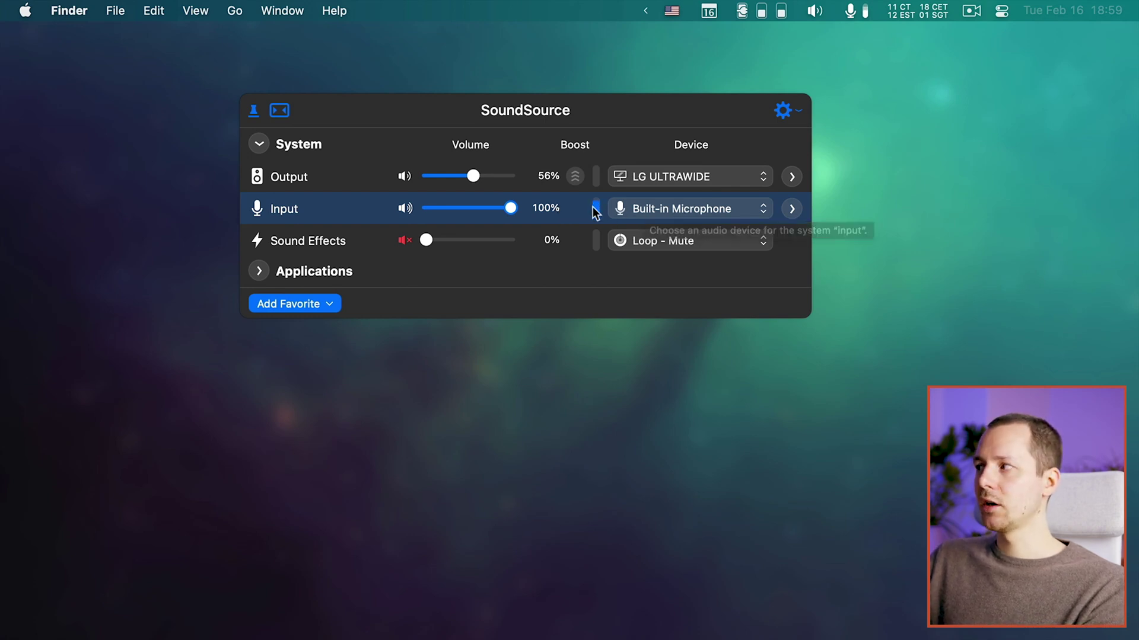
Test muting and unmuting the built-in microphone through its level indicator in the macOS menu bar
left_click(861, 14)
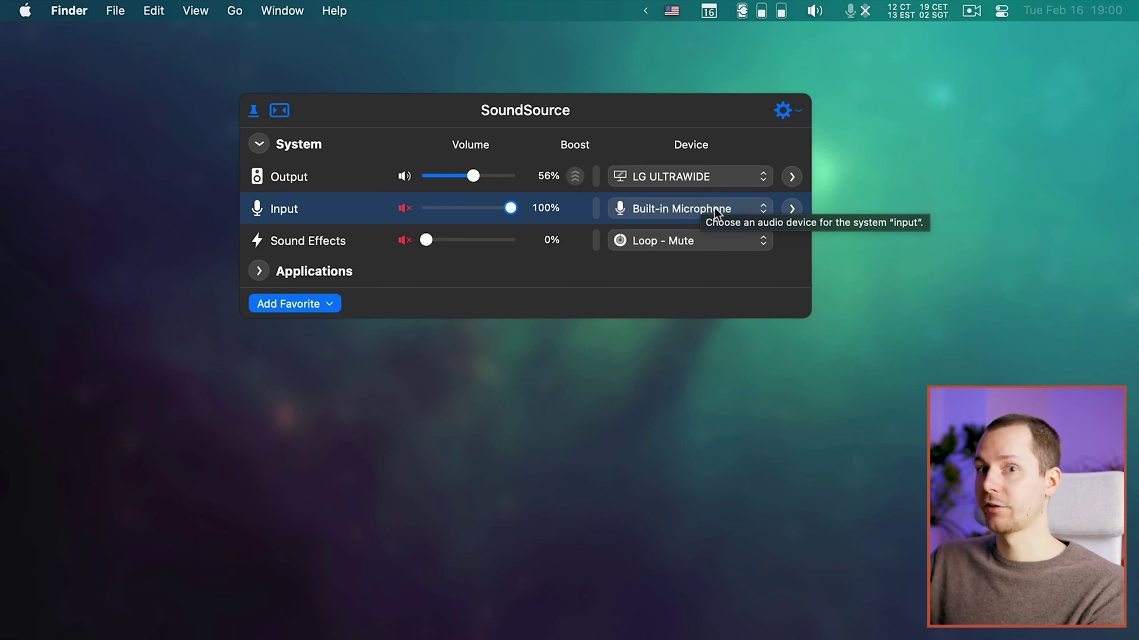
left_click(857, 9)
left_click(858, 8)
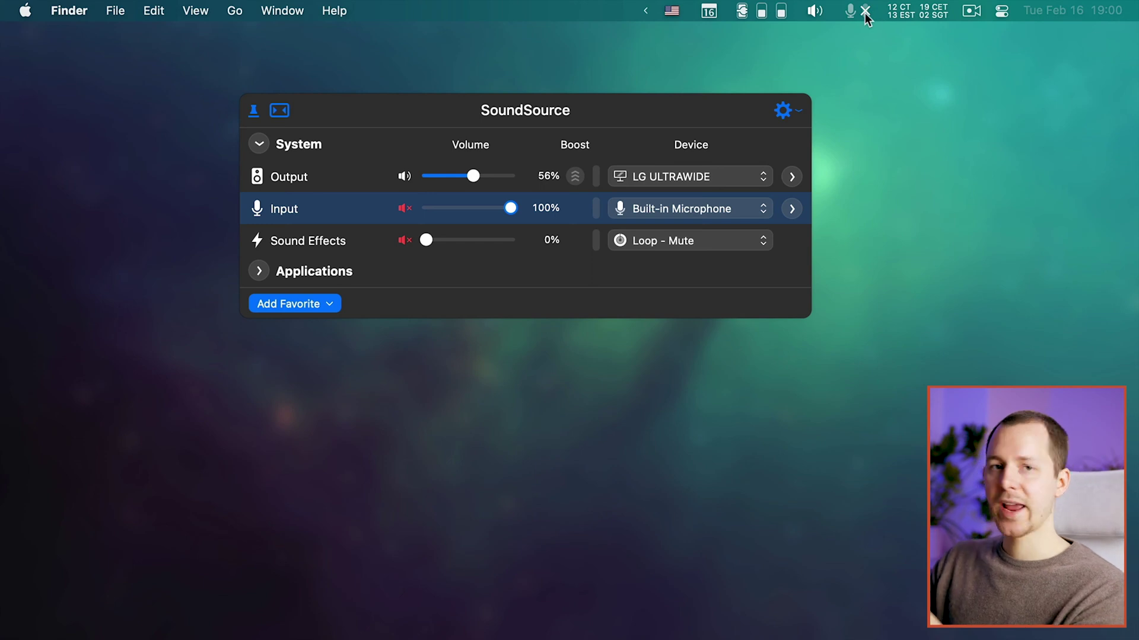
left_click(864, 13)
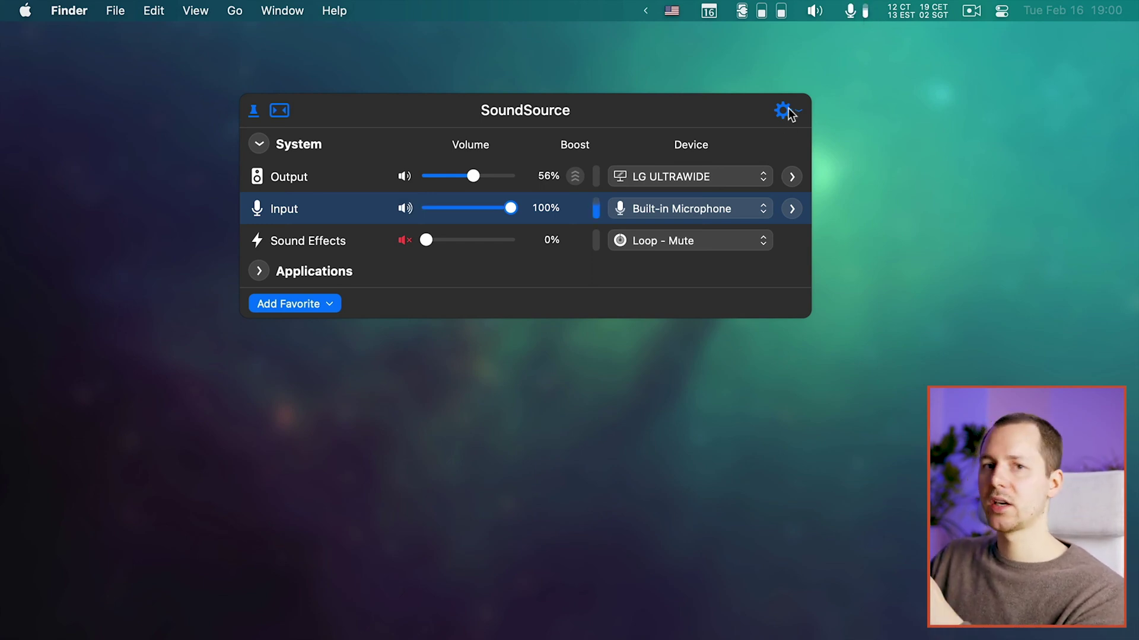
Check the device choices for the system Input, keeping Built-in Microphone selected
left_click(652, 213)
left_click(664, 212)
left_click(660, 211)
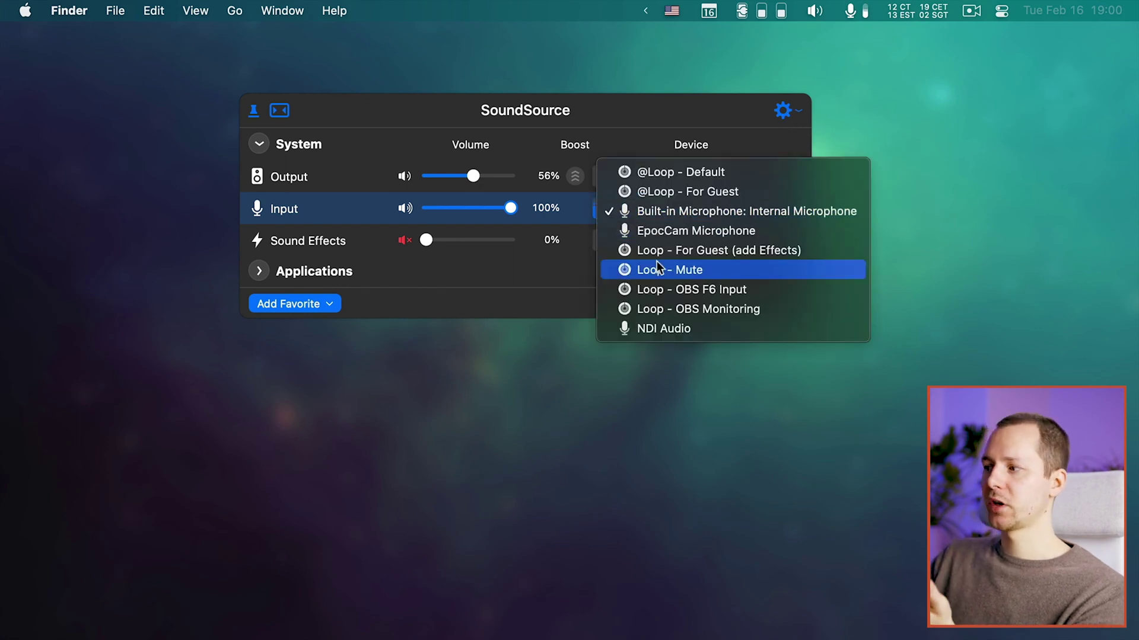
left_click(657, 211)
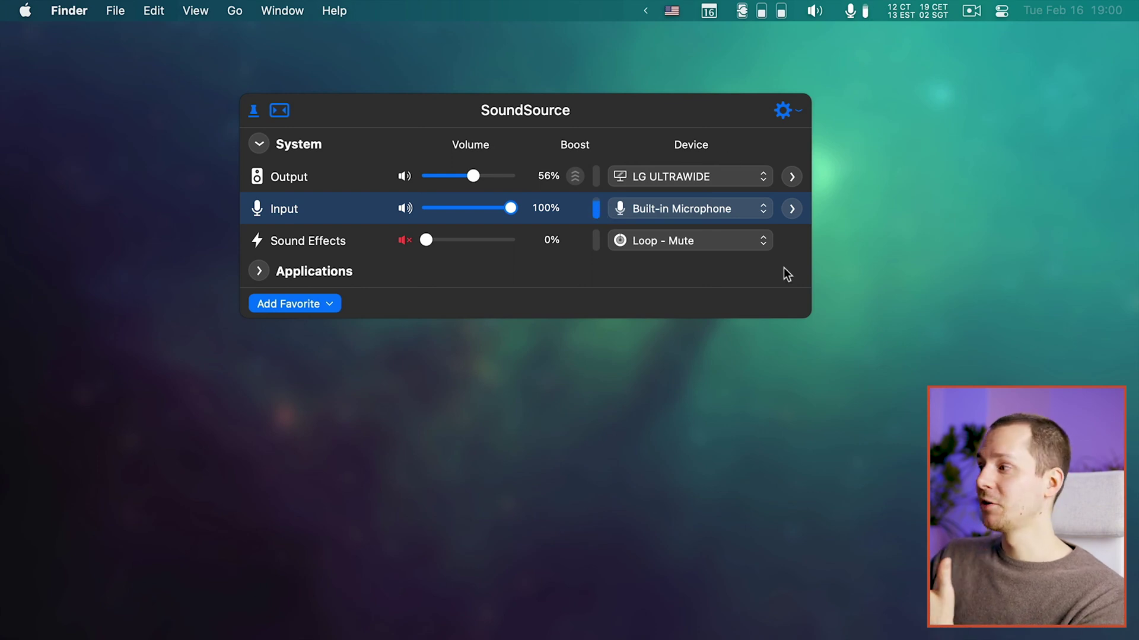
Show the Input's advanced section and check the sample rate choices for the built-in microphone
left_click(790, 210)
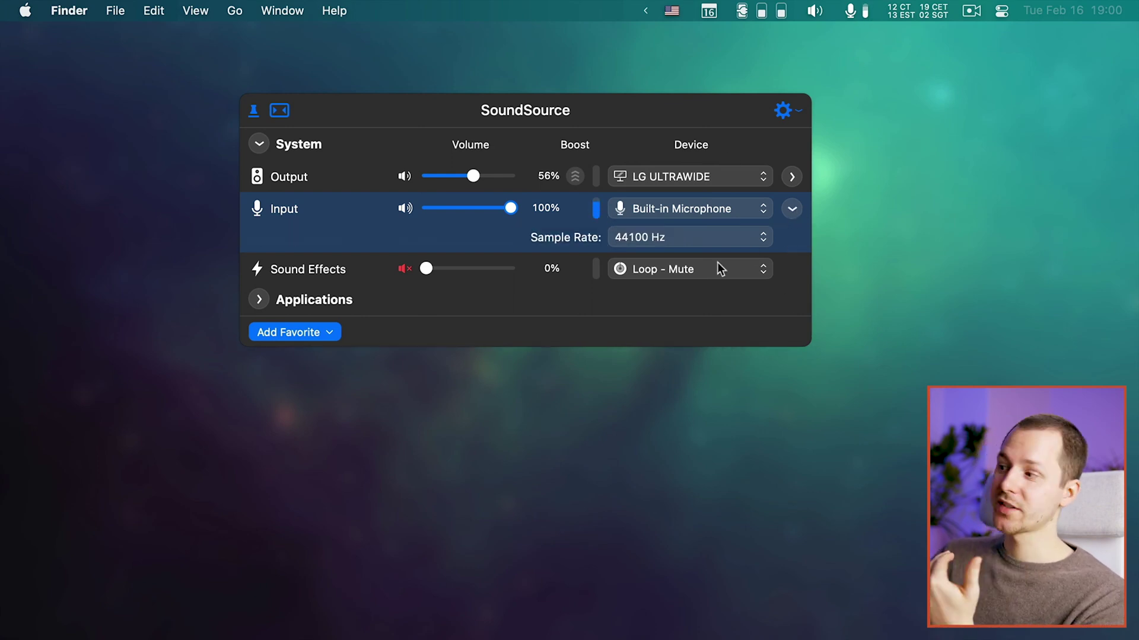
left_click(698, 237)
left_click(670, 261)
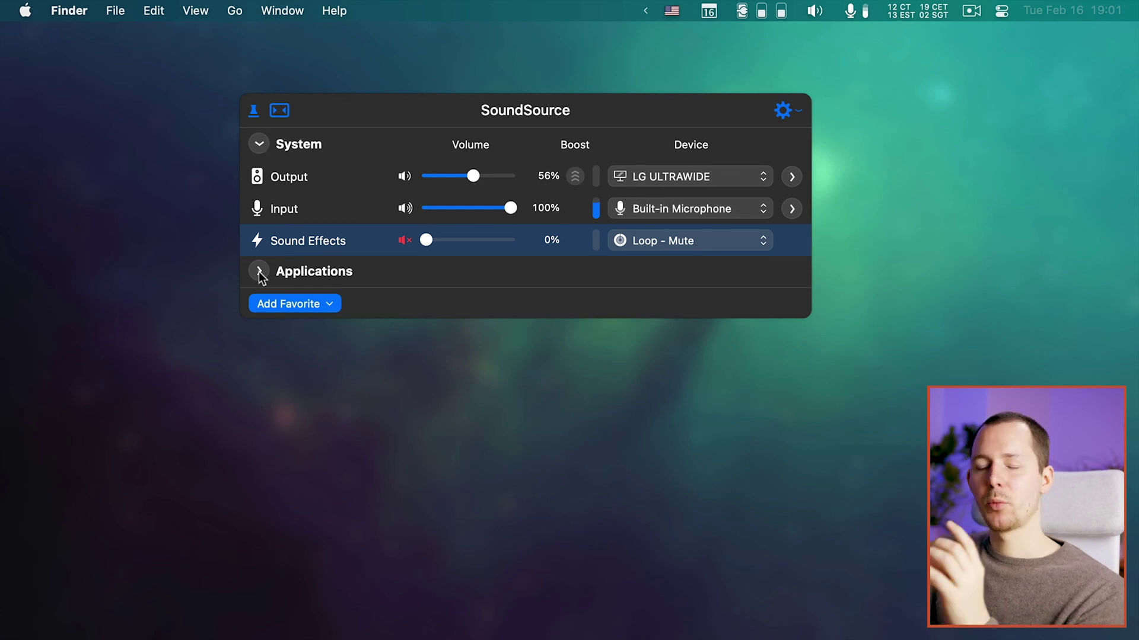
Expand the Applications section and move the SoundSource window closer to the upper-left corner of the desktop
left_click(259, 271)
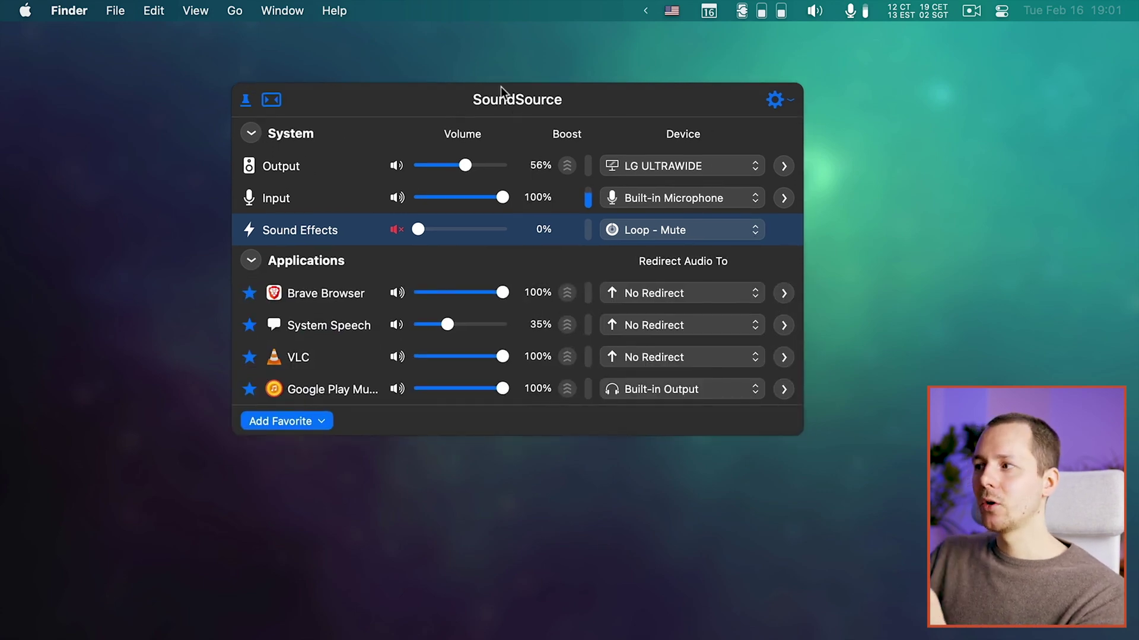
left_click_drag(514, 104, 484, 56)
left_click_drag(870, 55, 508, 73)
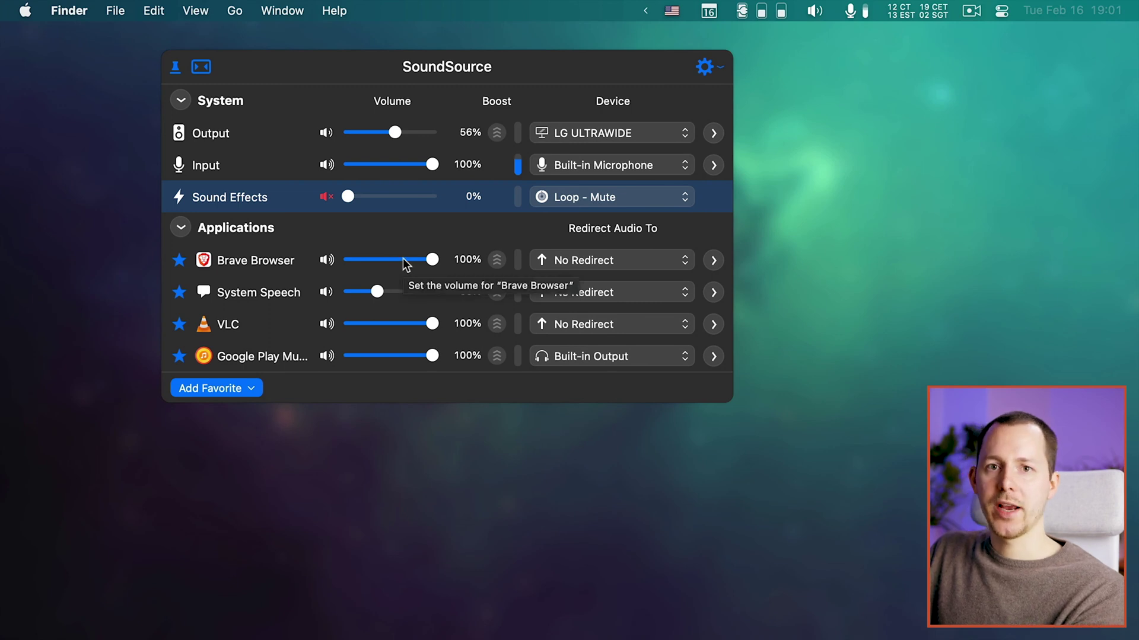
Point out the Brave Browser and System Speech entries in the Applications list by selecting each one
left_click(244, 257)
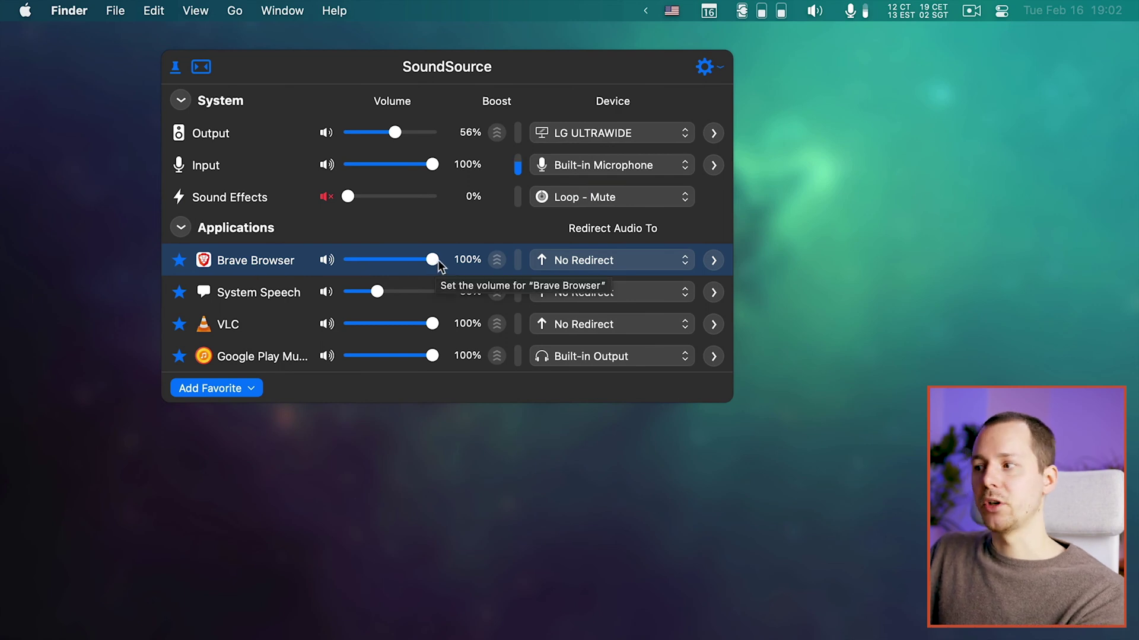
left_click(265, 293)
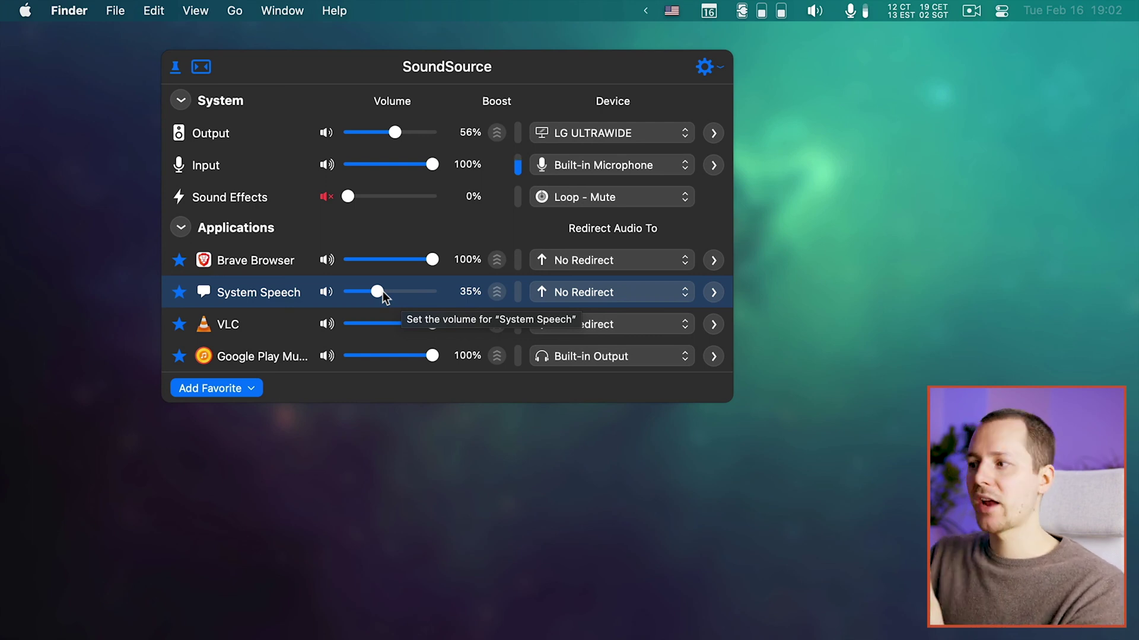
Expand the System Speech entry's effects and check the list of effects that can be added, without adding one
left_click(714, 293)
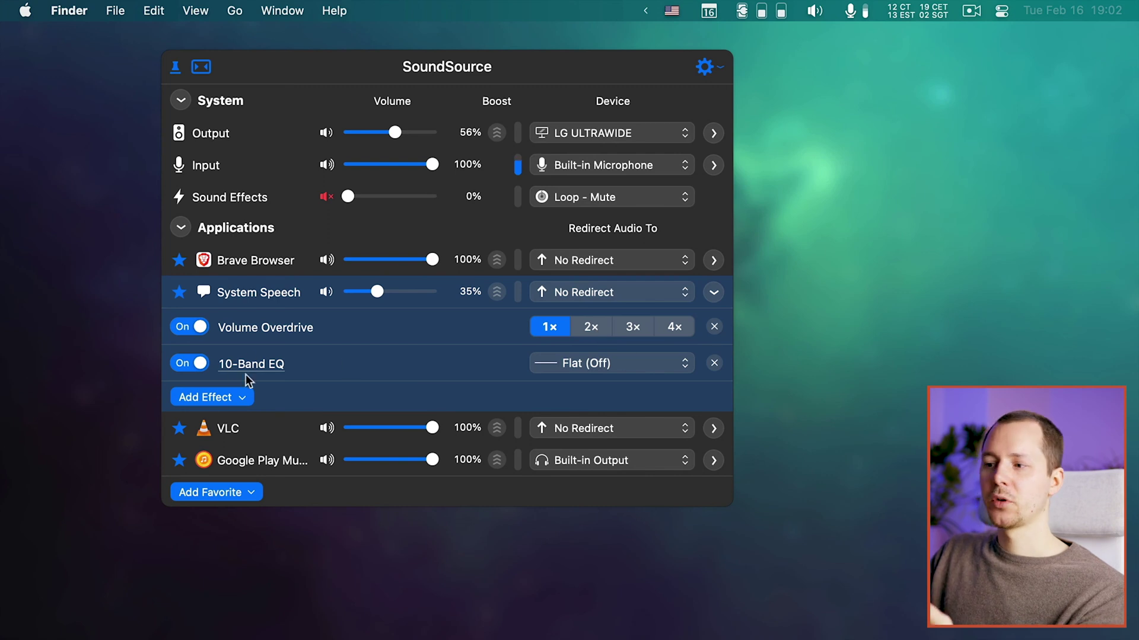
left_click(243, 398)
scroll(273, 543, "down", 4)
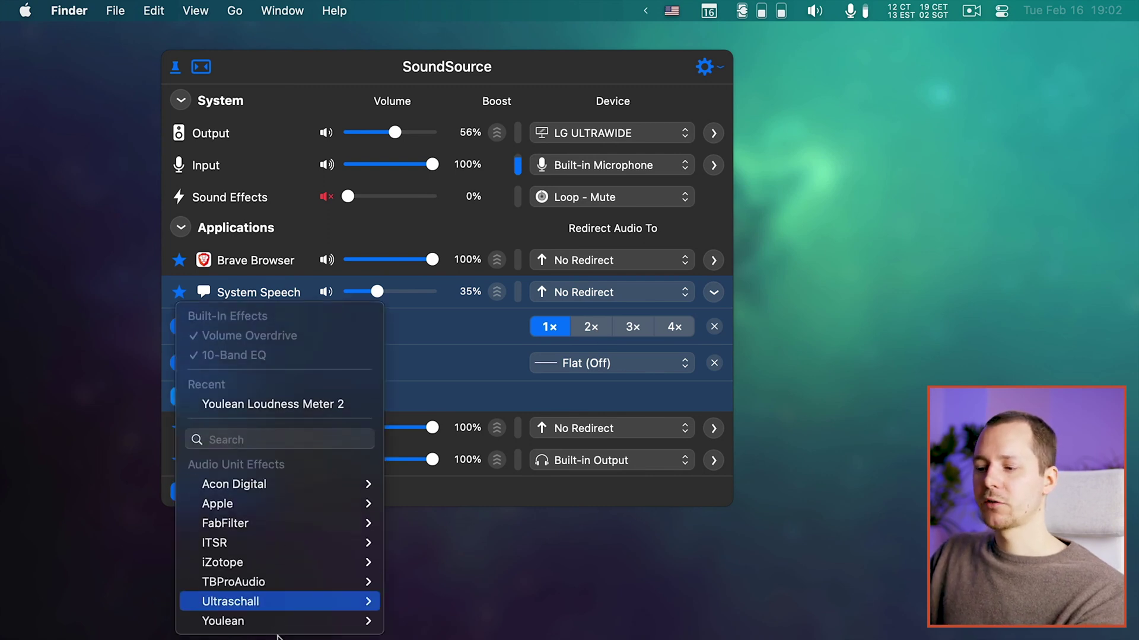
left_click(452, 342)
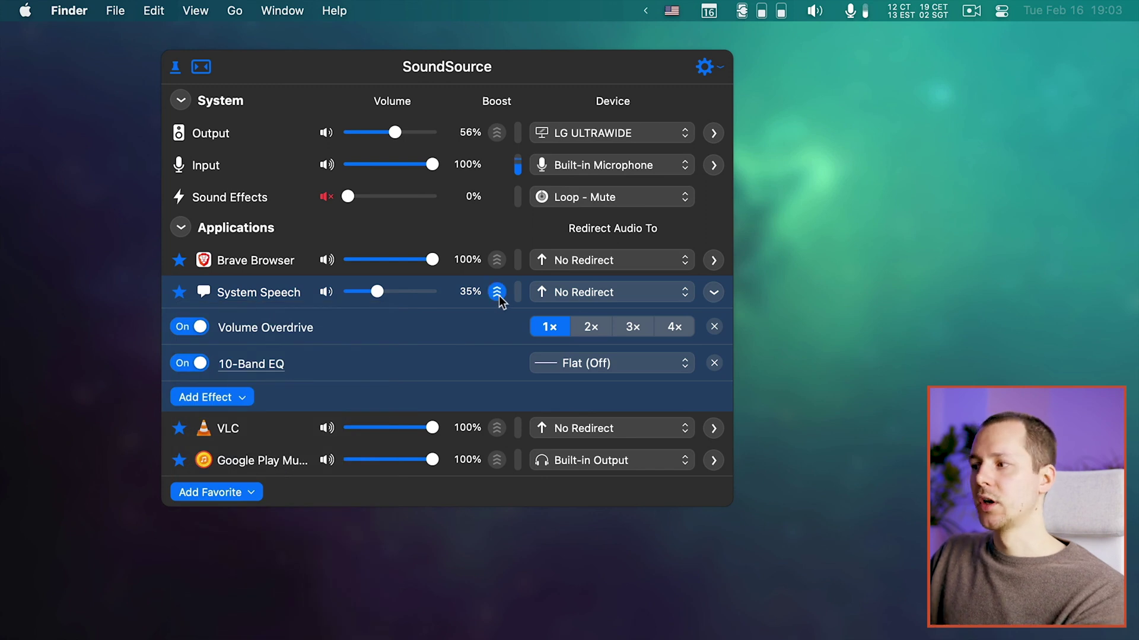
Check the redirect choices for System Speech and Google Play Music, keeping No Redirect and Built-in Output: Headphones respectively
left_click(603, 294)
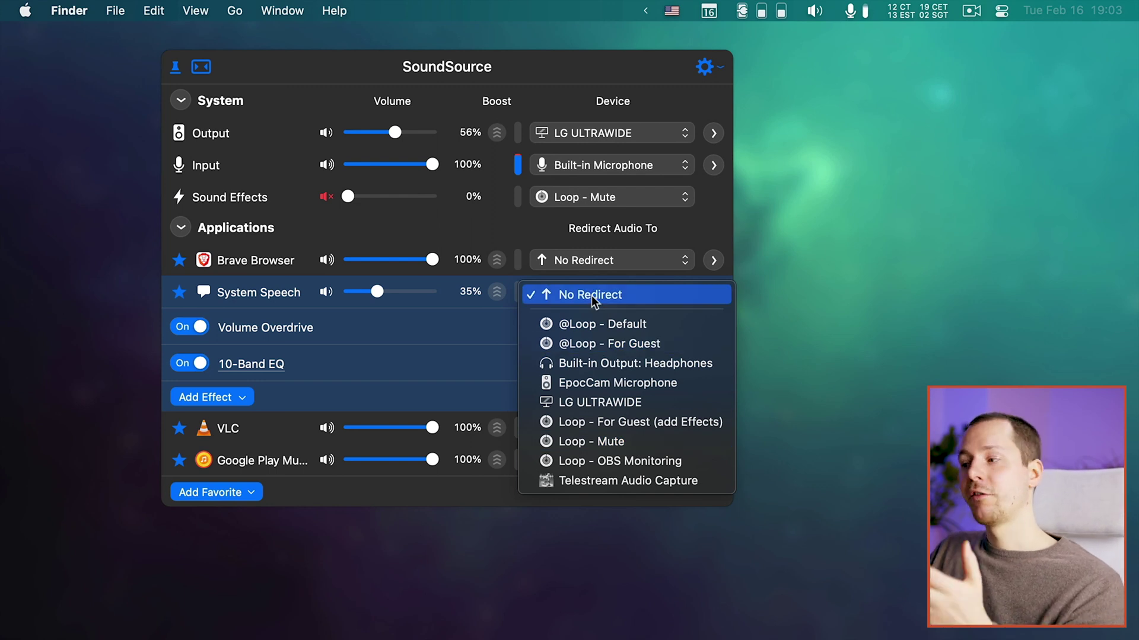
left_click(554, 298)
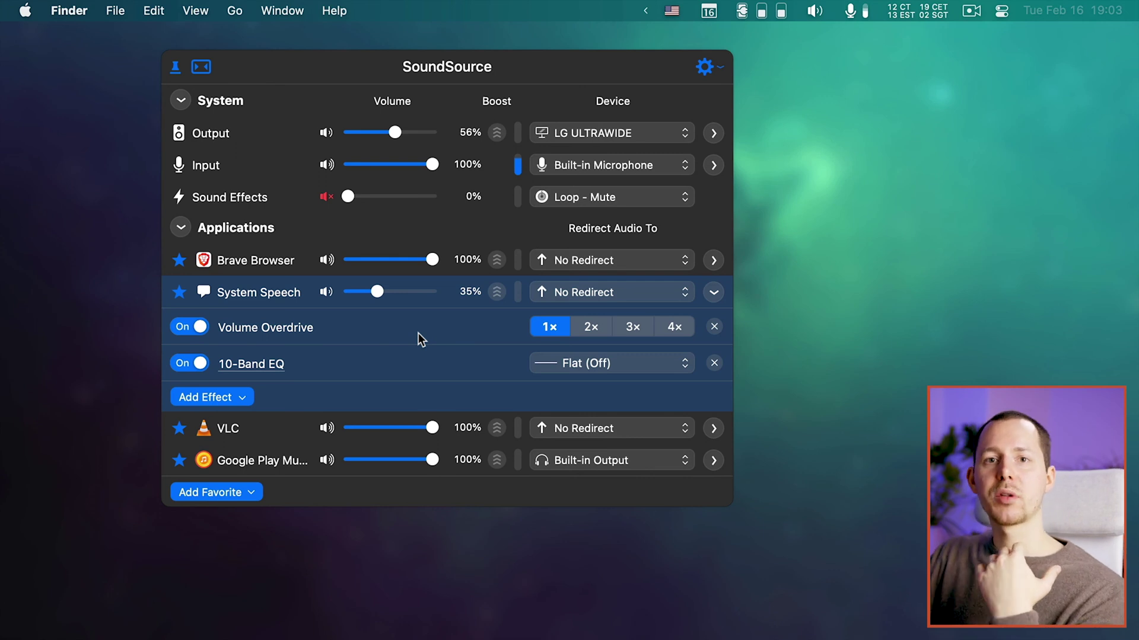
left_click(418, 332)
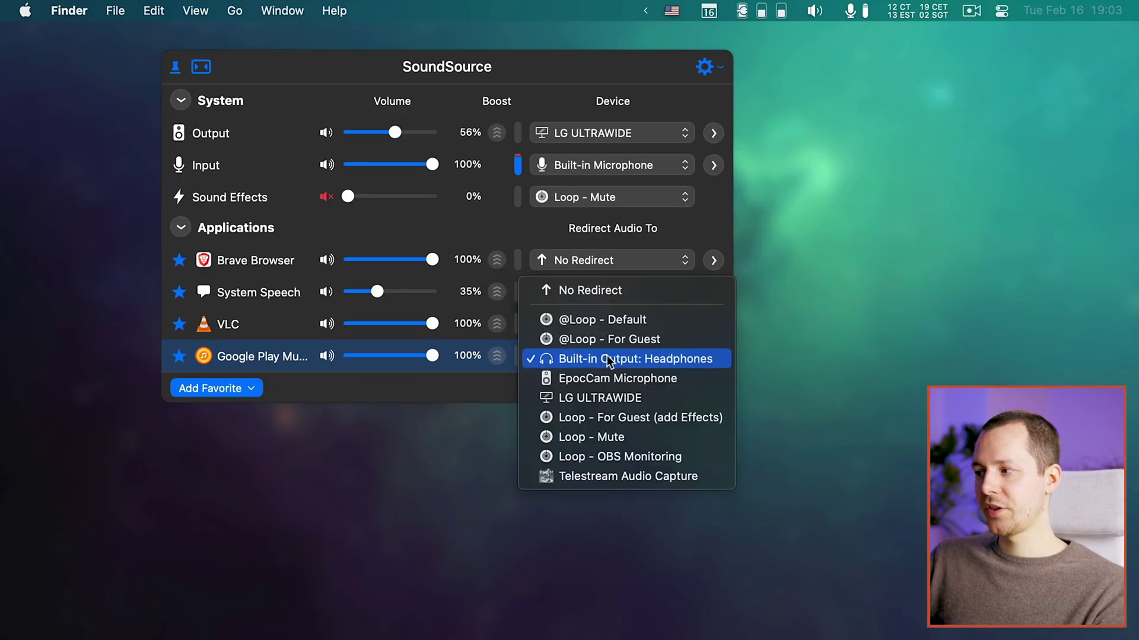
left_click(613, 359)
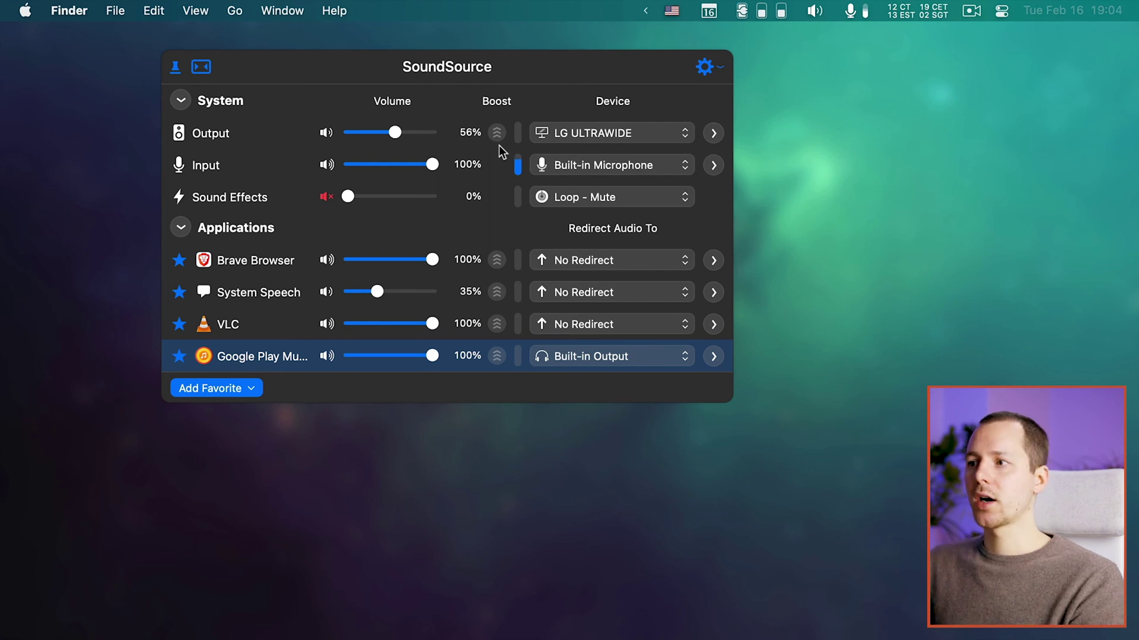
left_click(234, 130)
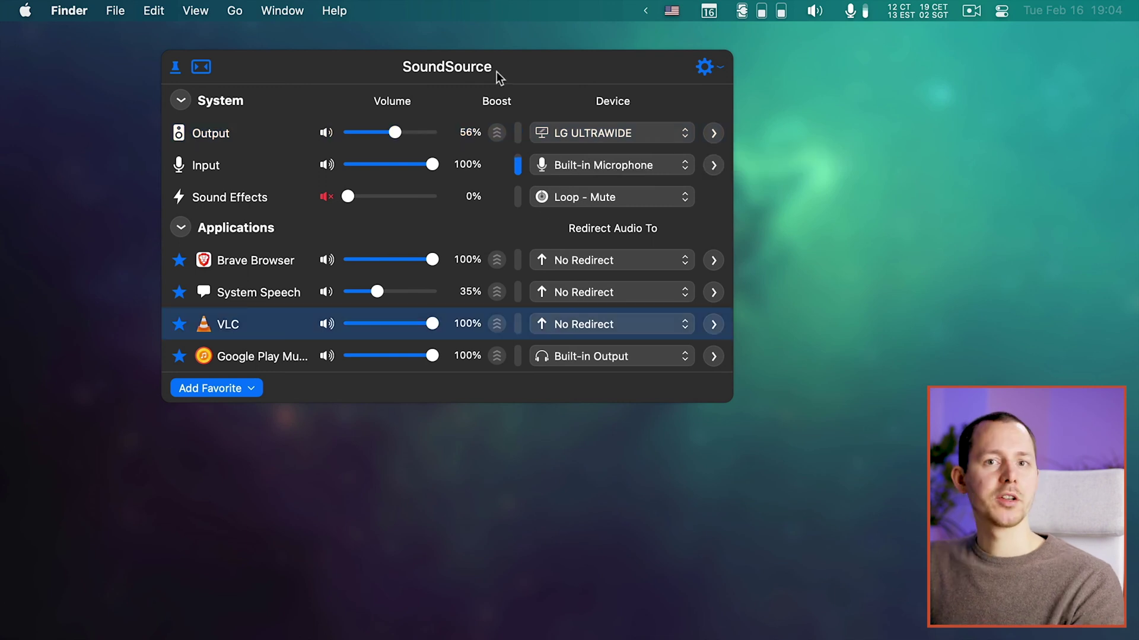
Open the SoundSource preferences and review the General and Audio settings
left_click(714, 72)
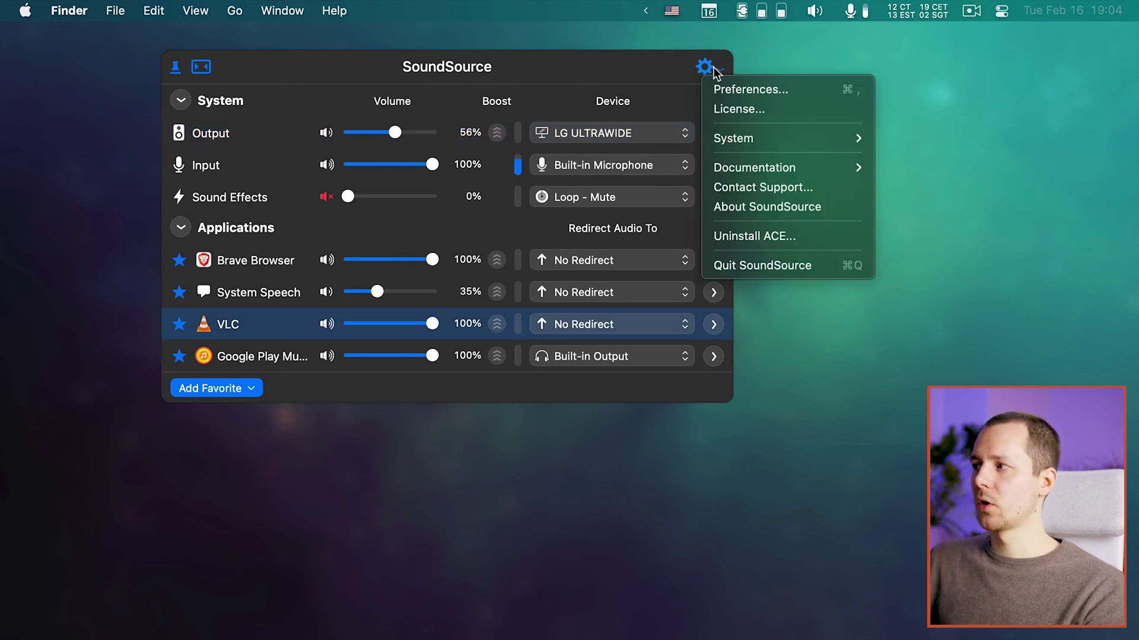
left_click(737, 85)
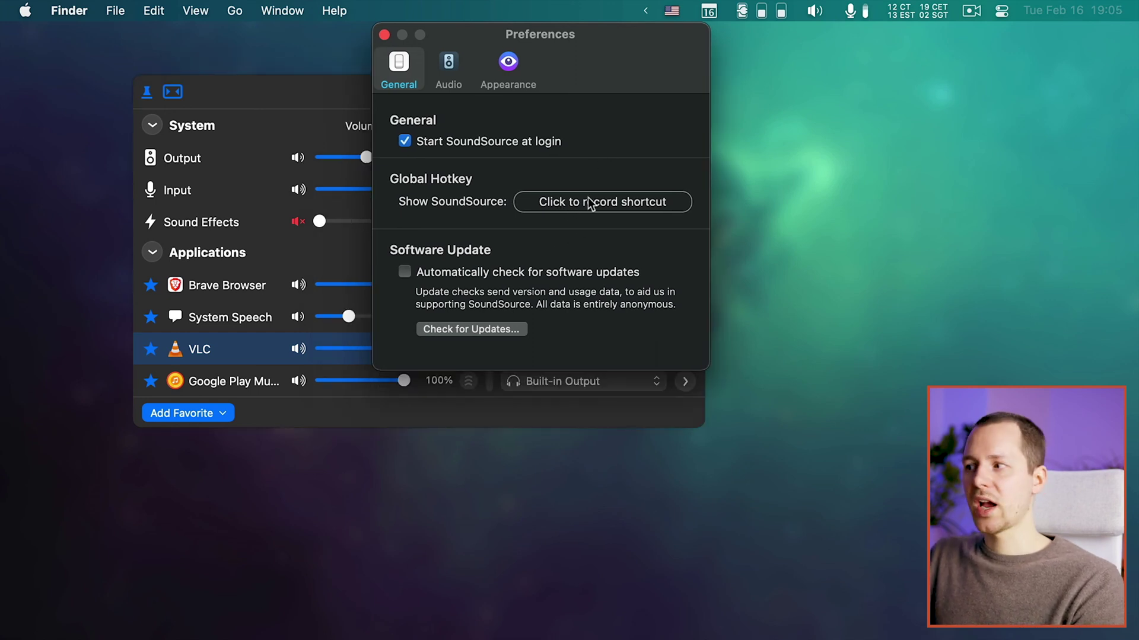
left_click(282, 89)
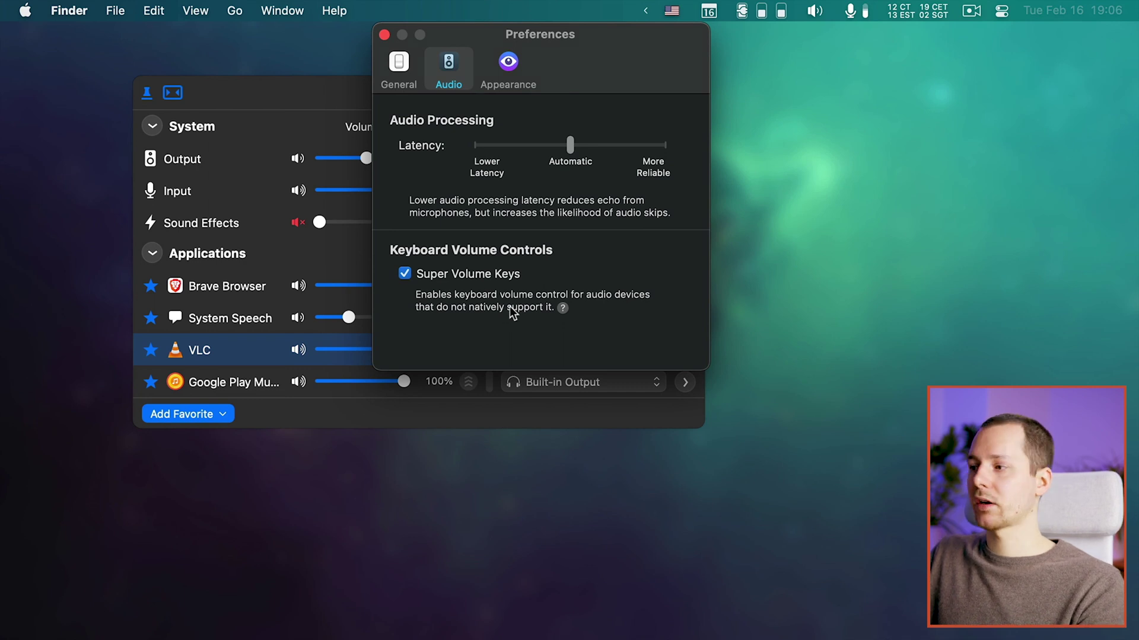
Show the Appearance preferences and point out the Light and Dark themes, keeping Dark selected
left_click(520, 70)
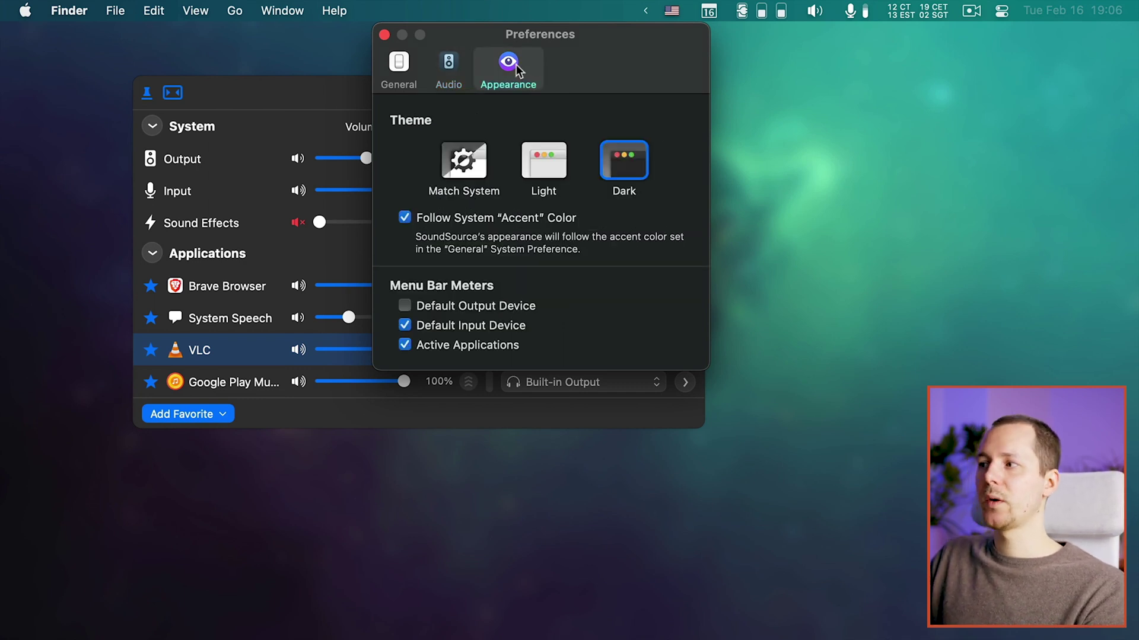
left_click(550, 173)
left_click(631, 168)
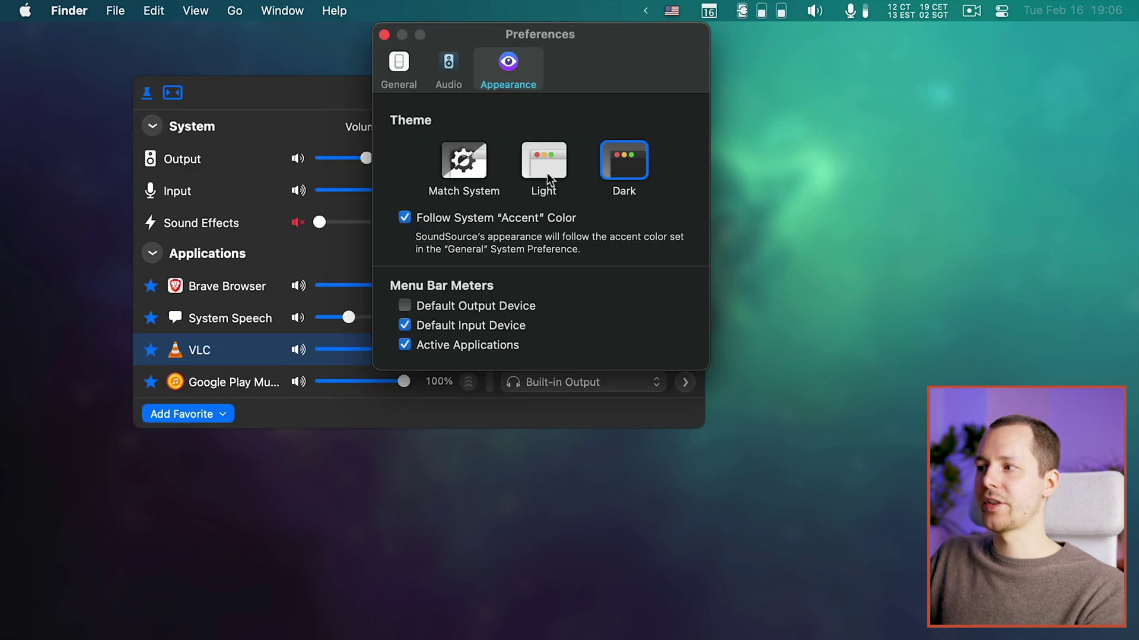
Switch Follow System "Accent" Color off and back on to compare SoundSource's own accent color with the system one
left_click(422, 221)
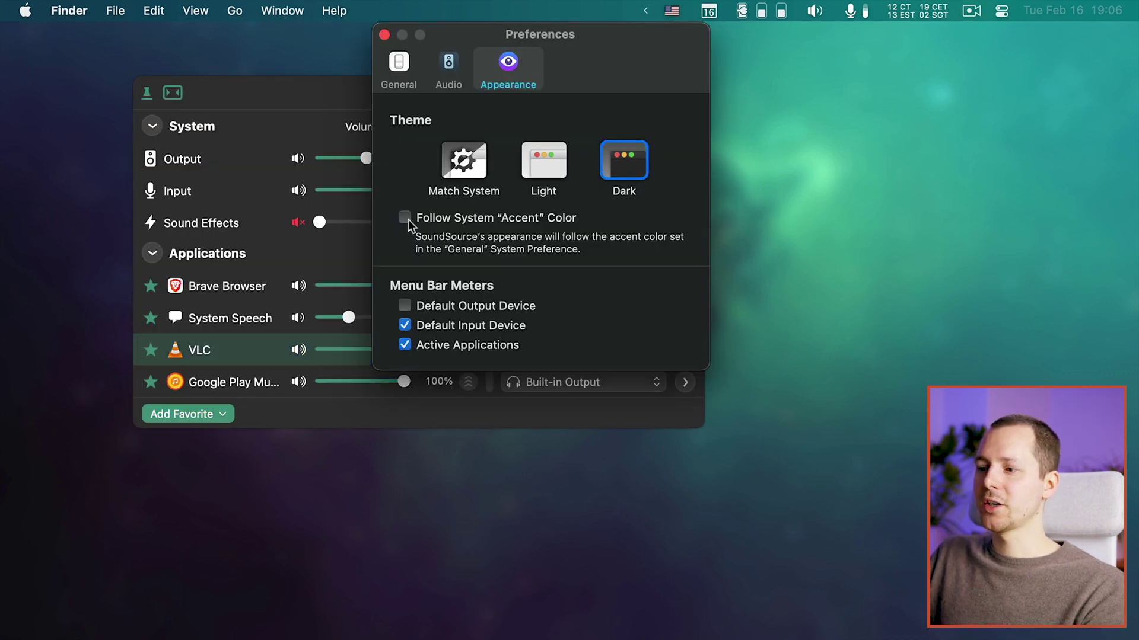
left_click(406, 218)
left_click(471, 221)
left_click(511, 222)
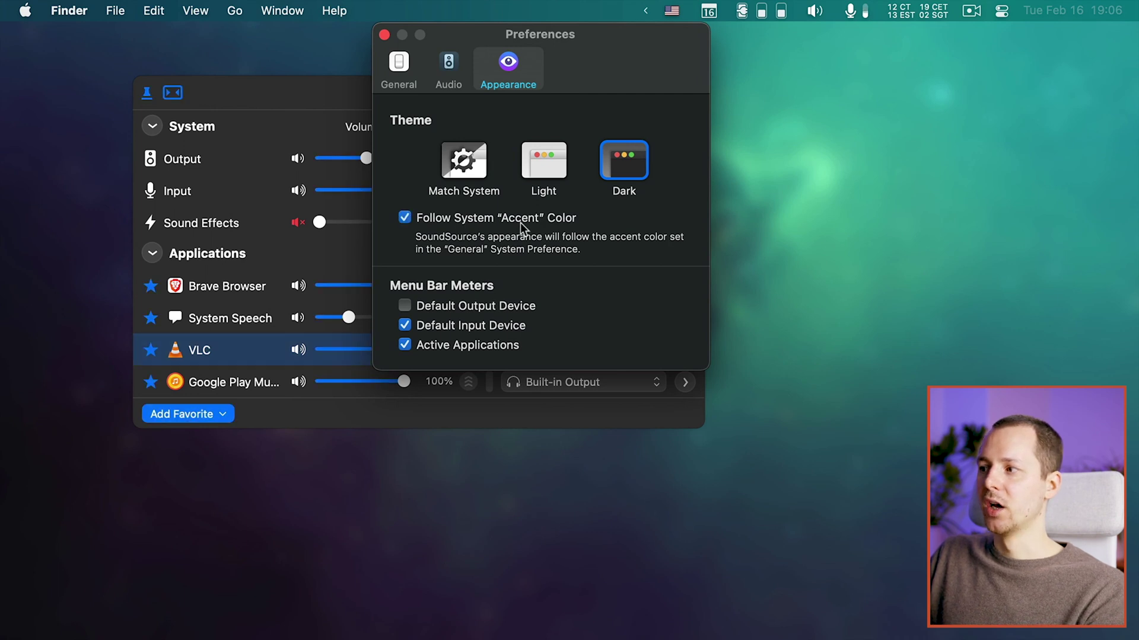
left_click(428, 224)
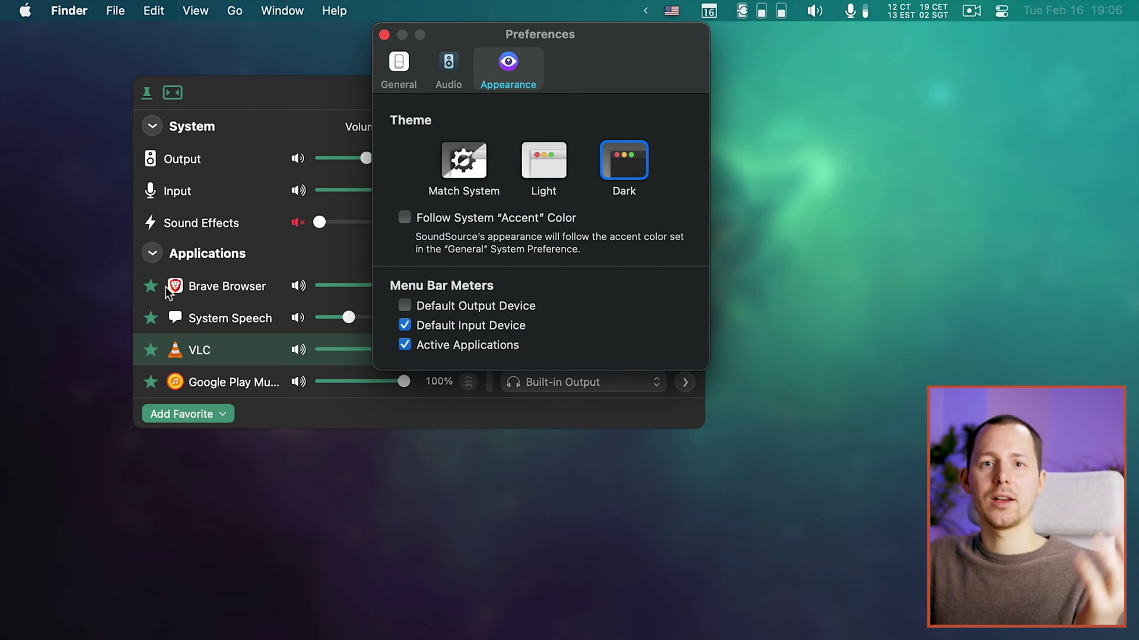
left_click(405, 218)
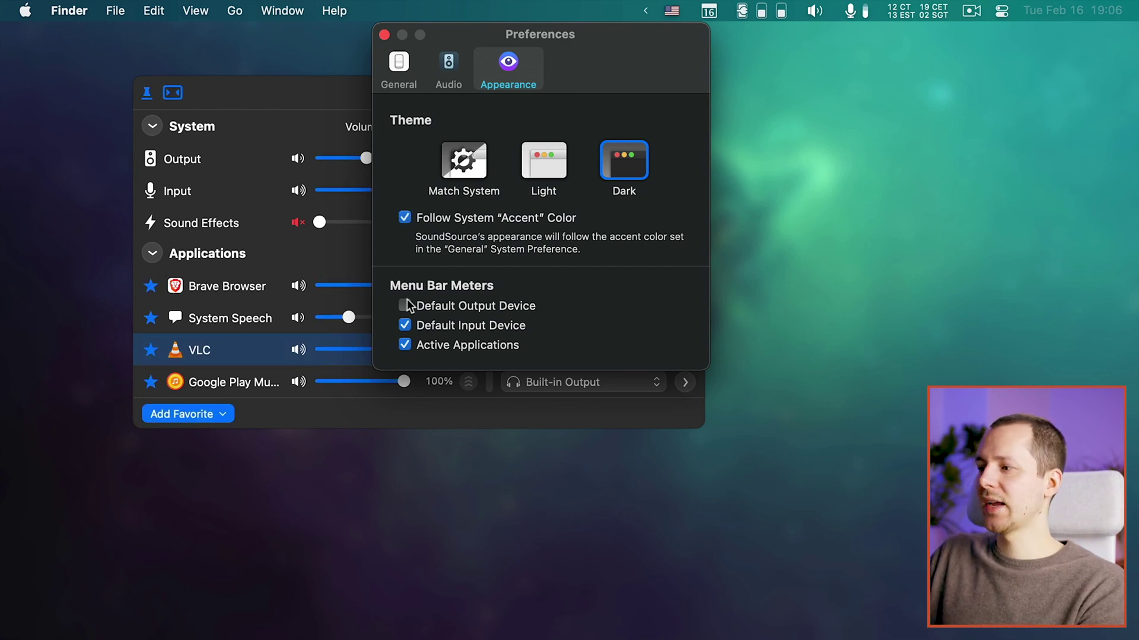
Enable the Default Output Device menu bar meter, try it out in the menu bar, and disable it again
left_click(477, 312)
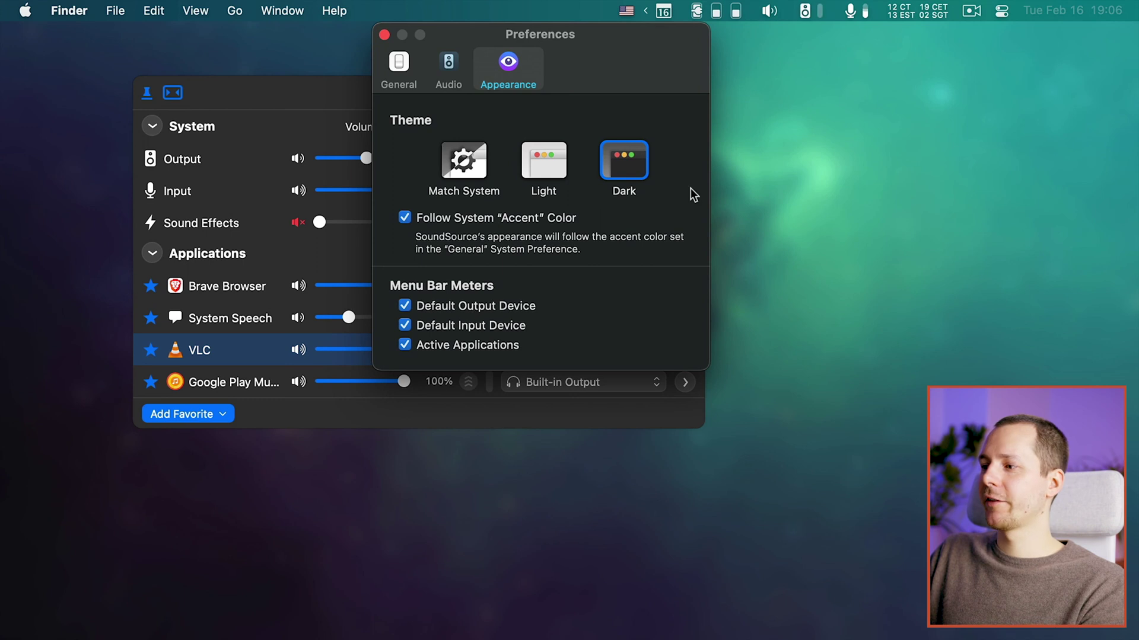
left_click(817, 16)
left_click(817, 18)
left_click(435, 309)
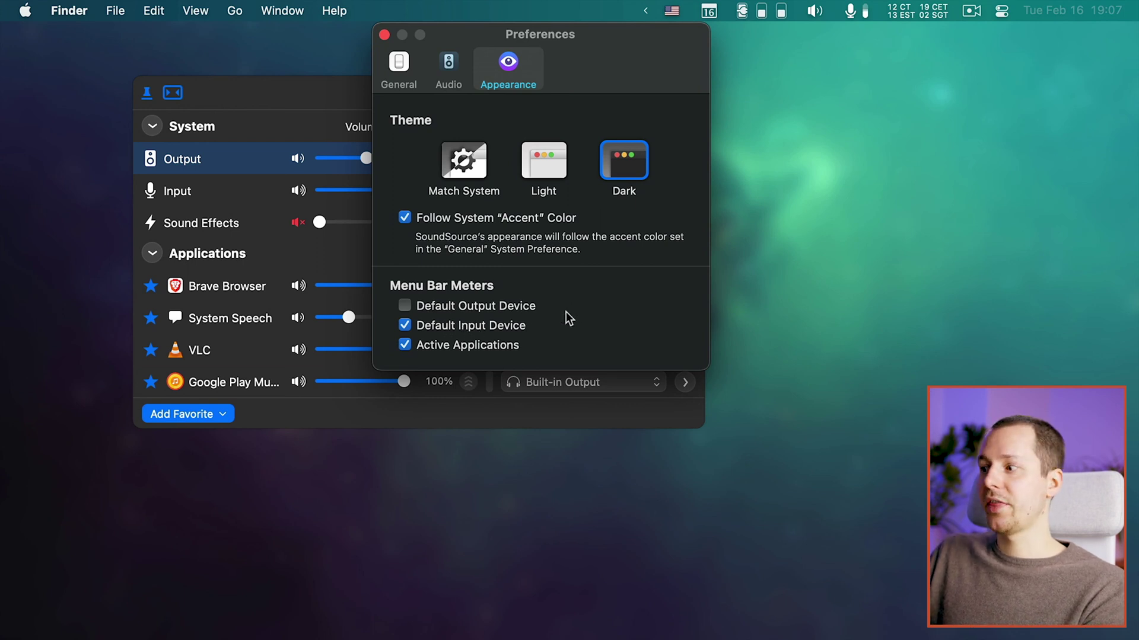
Try the input meter in the menu bar, and turn off the Default Input Device and Active Applications meters
left_click(865, 13)
left_click(865, 13)
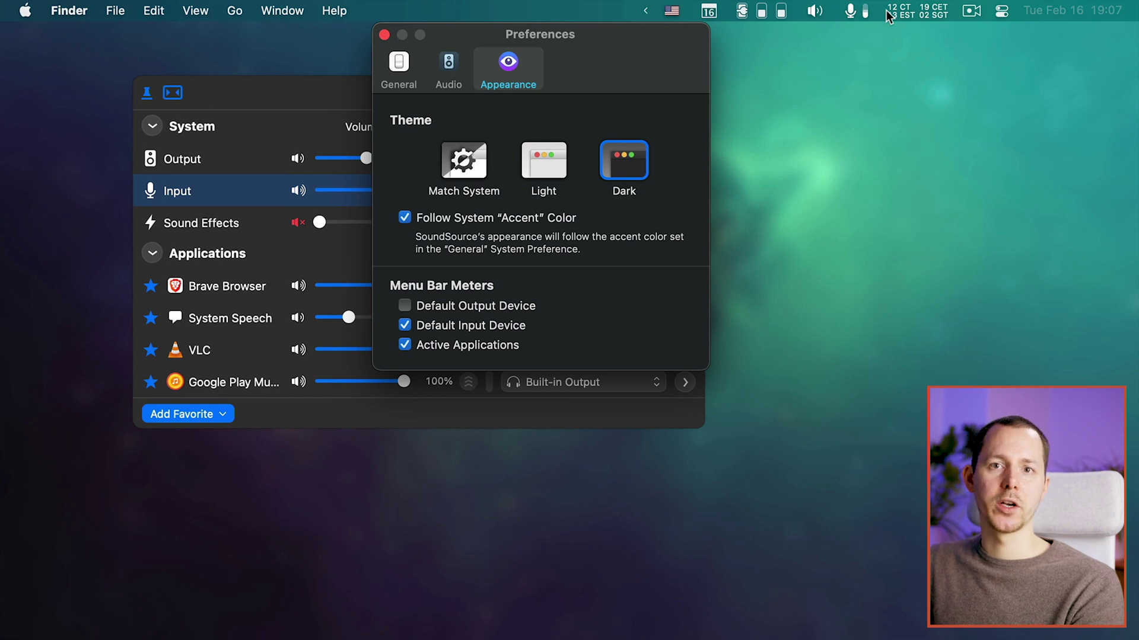
left_click(452, 329)
left_click(452, 346)
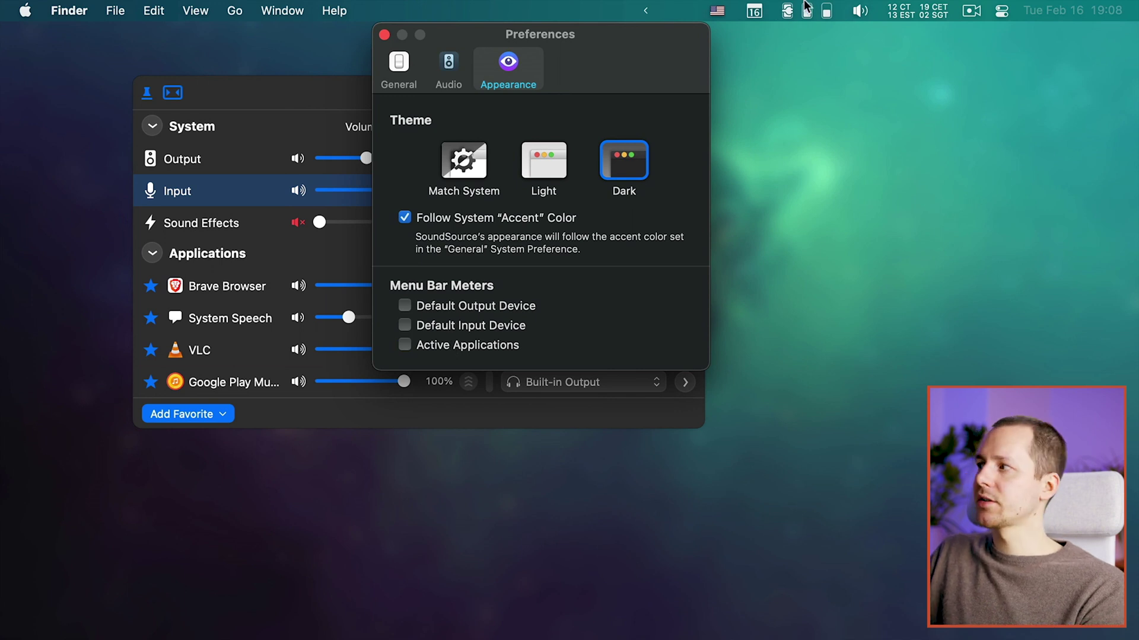